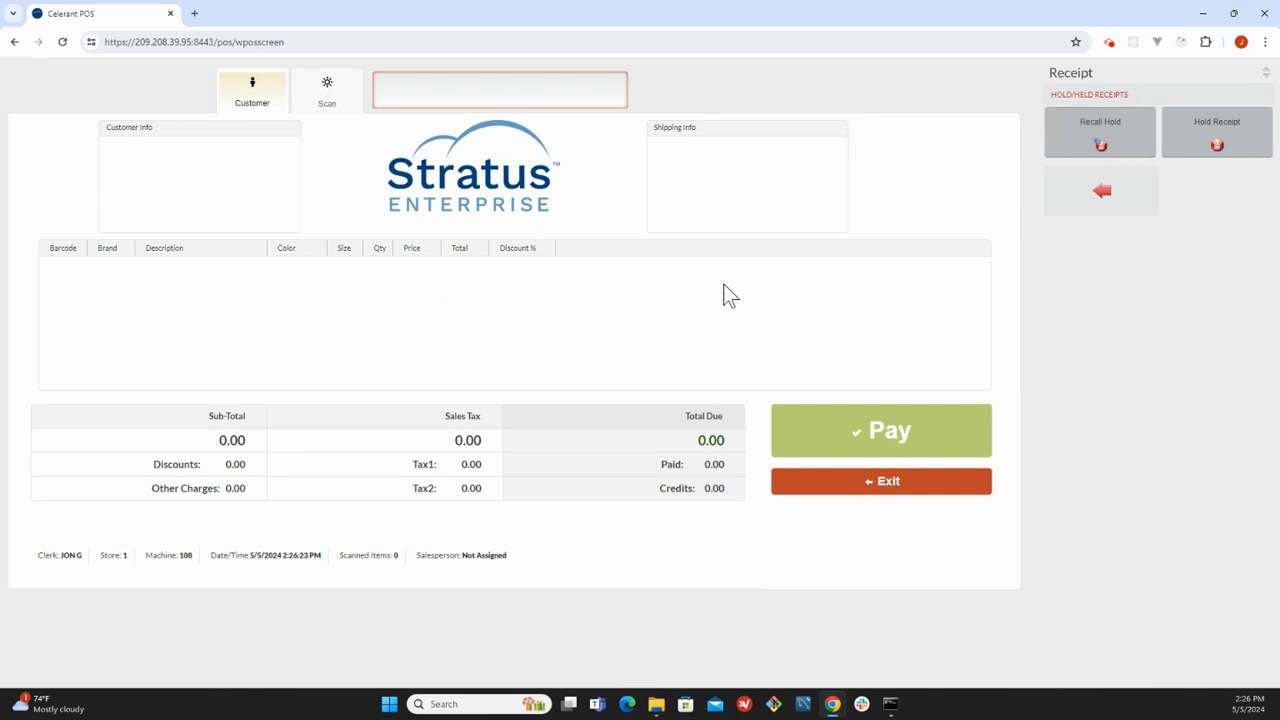
- Return to the main menu functions and try to open the receipt notes
click(1099, 200)
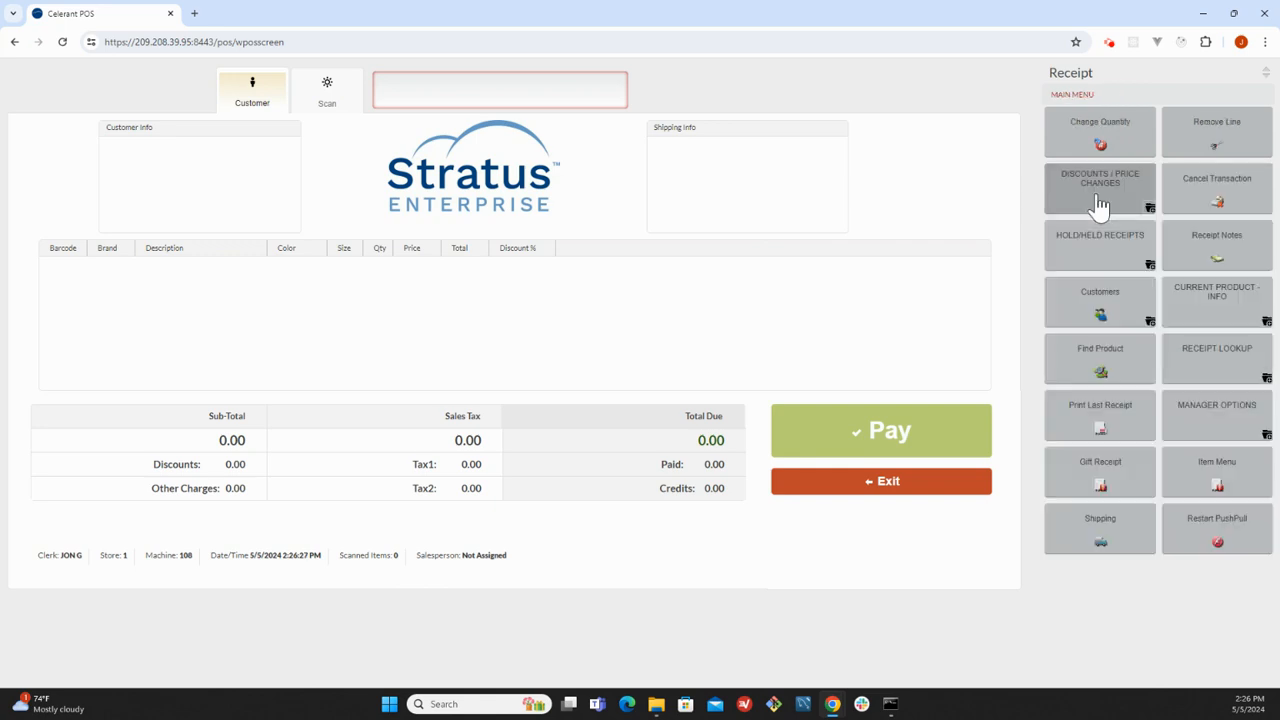
click(1218, 258)
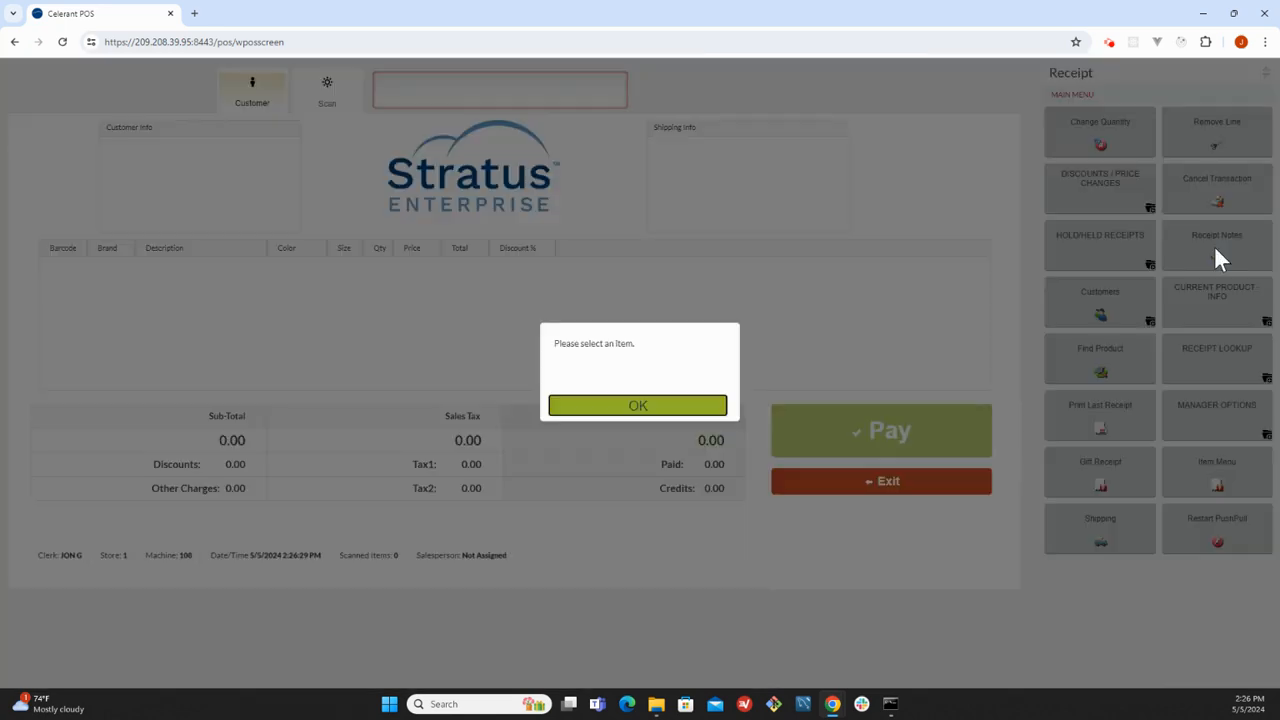
click(675, 418)
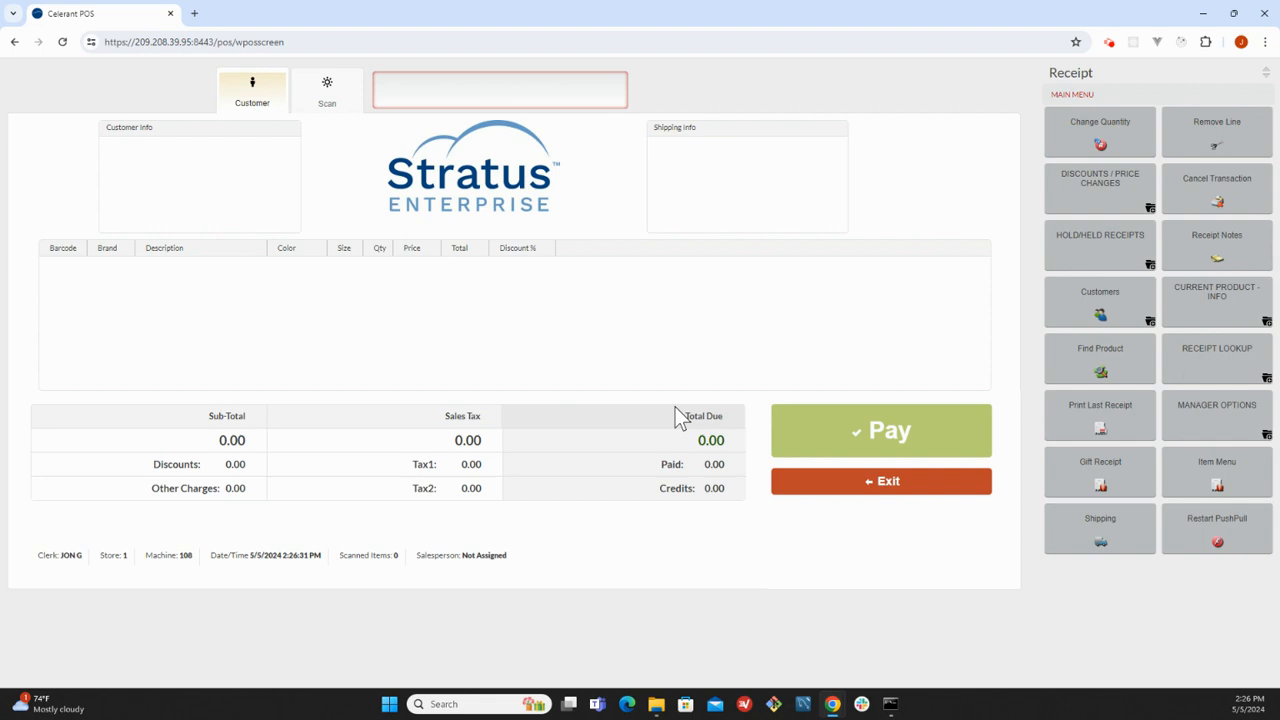
- Switch to item scanning and add the item with barcode 8651 to the receipt
click(504, 88)
click(345, 100)
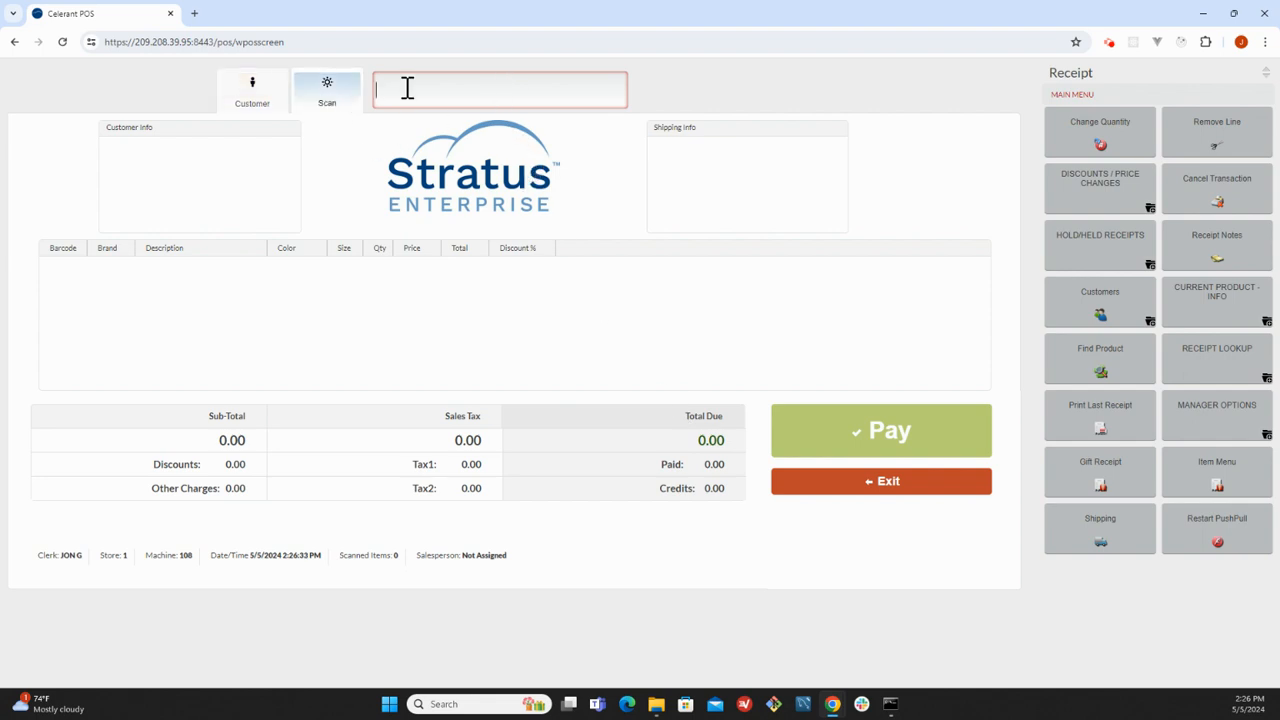
text(8)
key(Return)
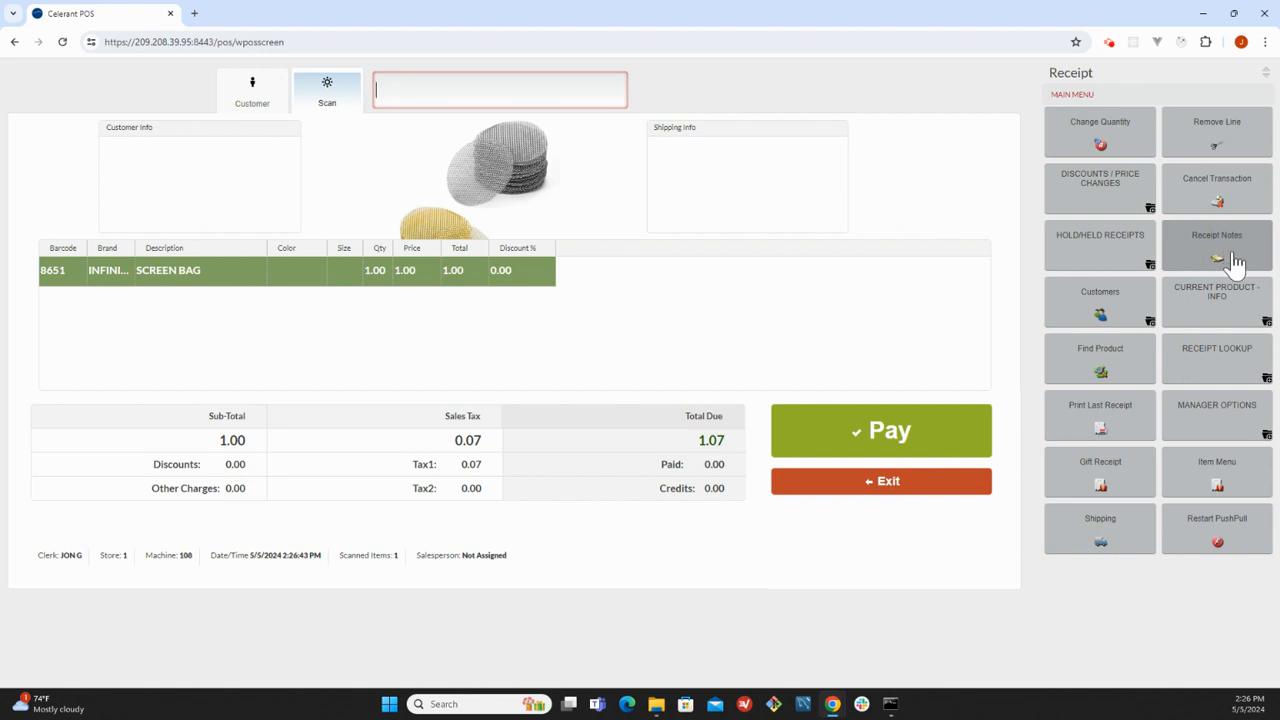
- Open the customer functions and try to look up the customer's buying club number in item scan mode
click(1080, 316)
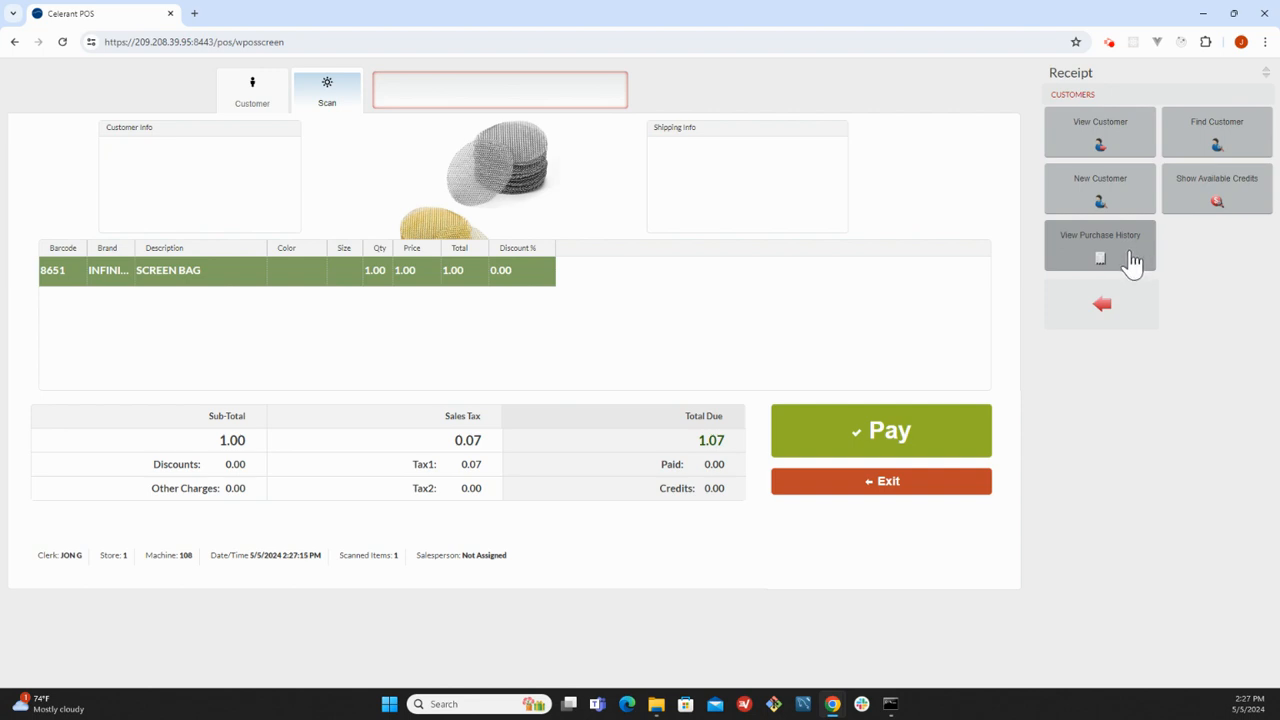
click(517, 90)
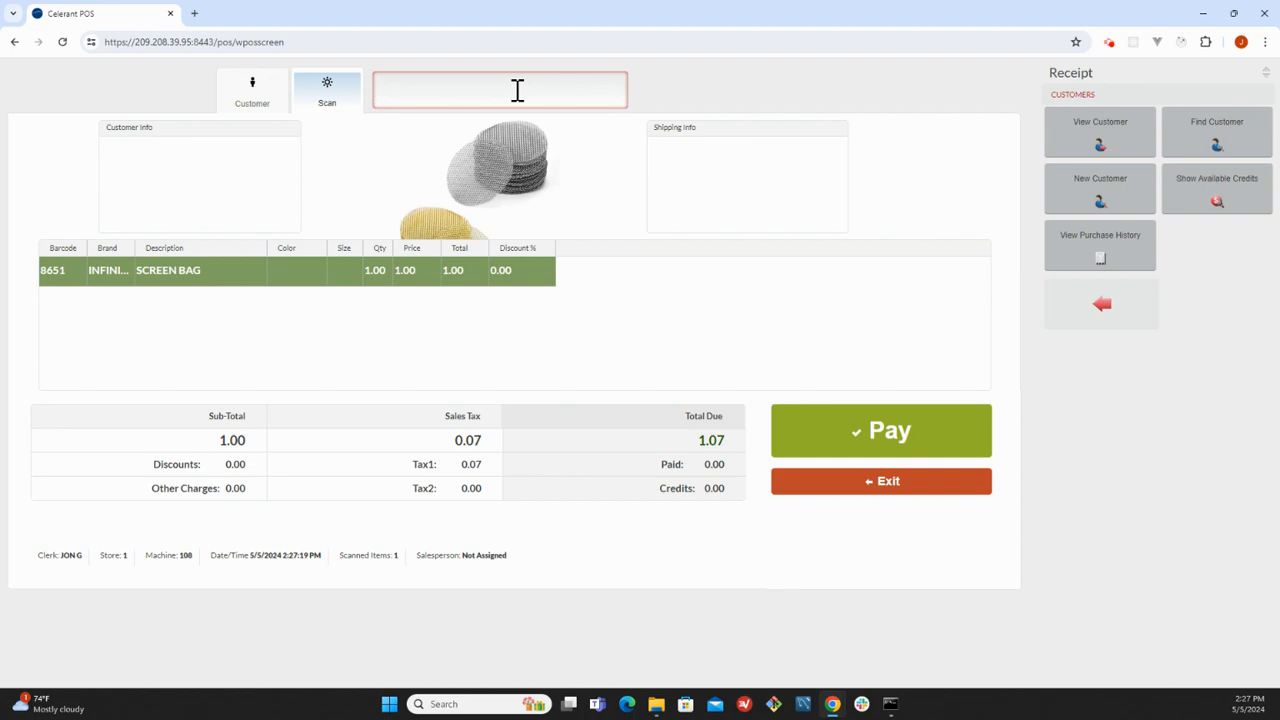
text(1500)
key(Return)
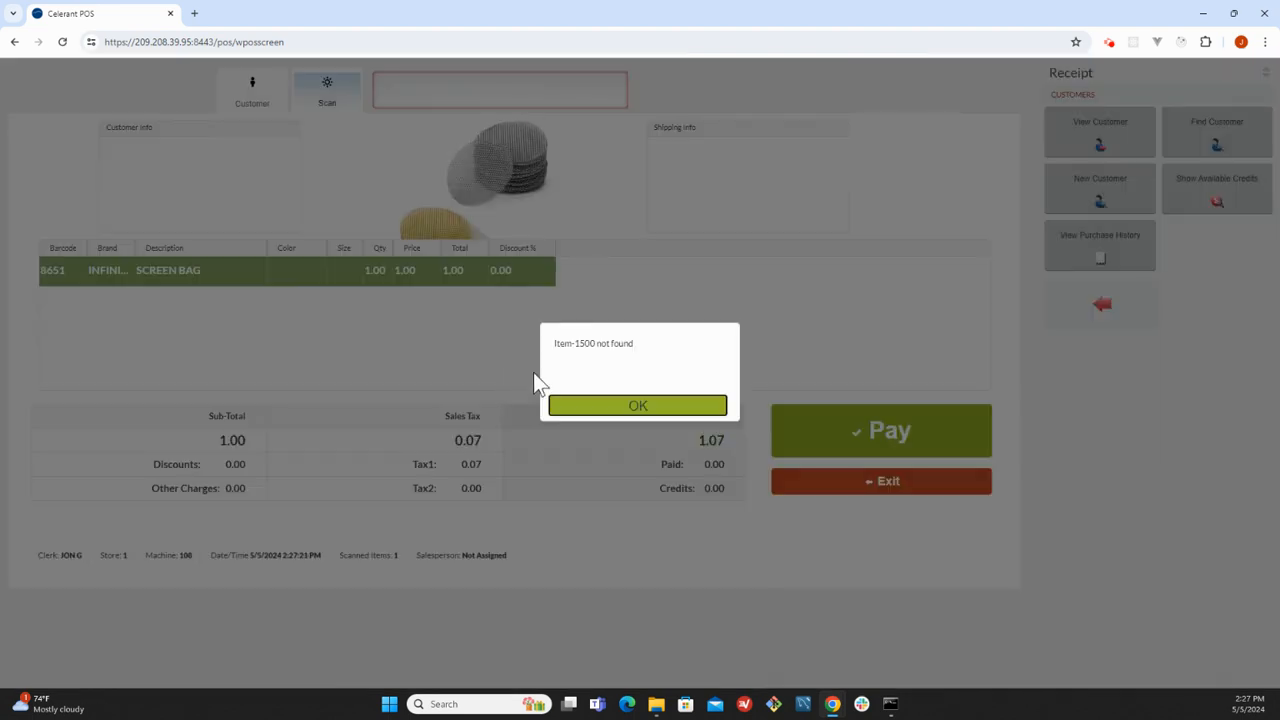
click(625, 405)
- Switch to customer entry and attach the customer to the receipt by their buying club number
click(243, 93)
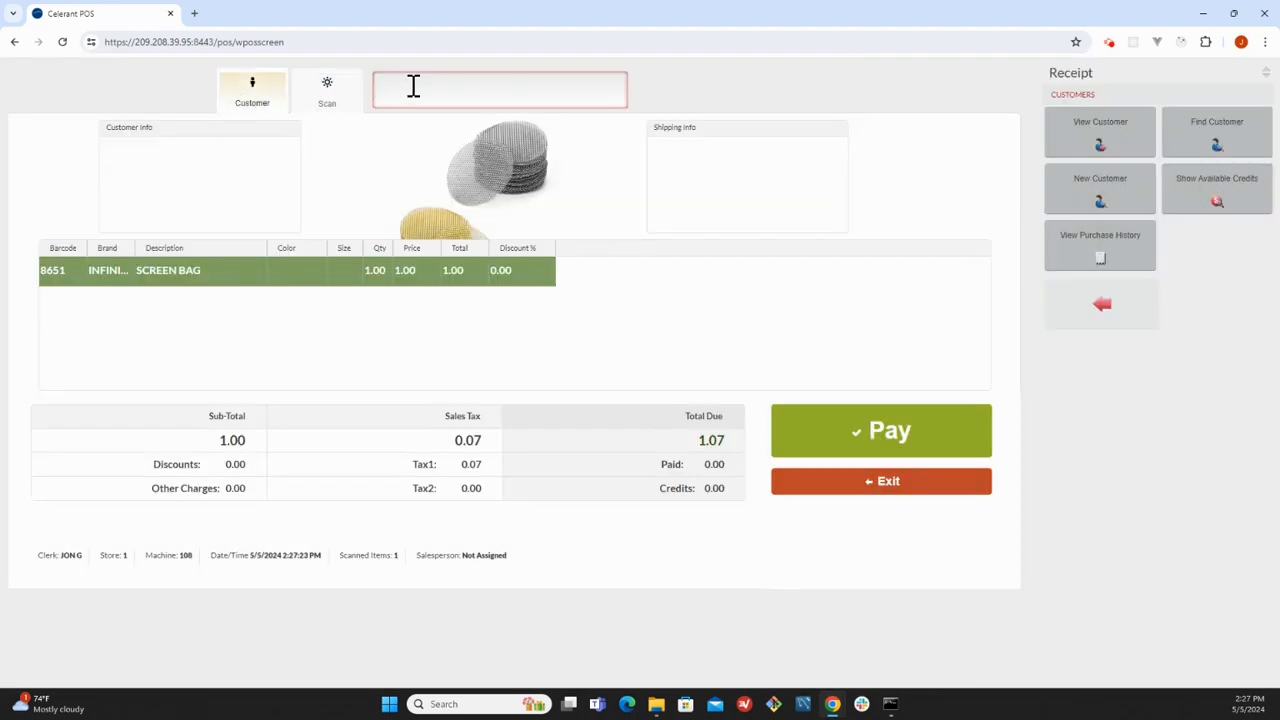
text(1500)
key(Return)
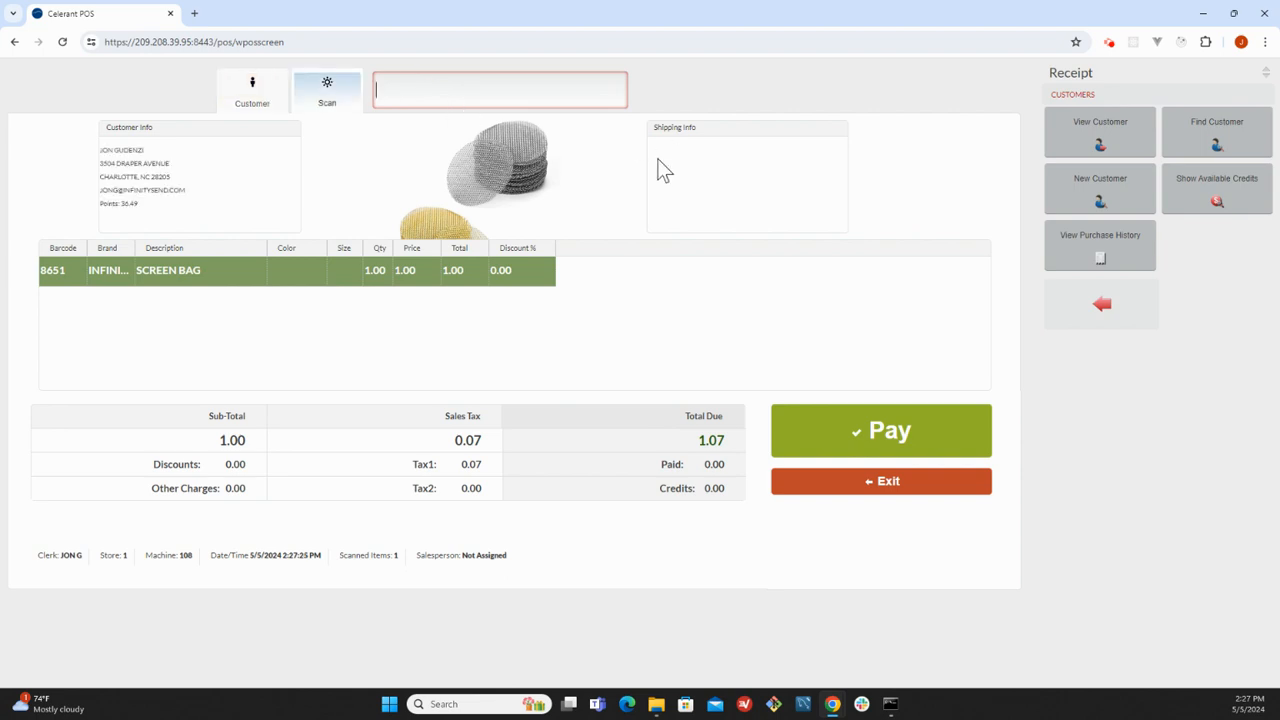
- Open the attached customer's record and review the name, contact and address details
click(1085, 143)
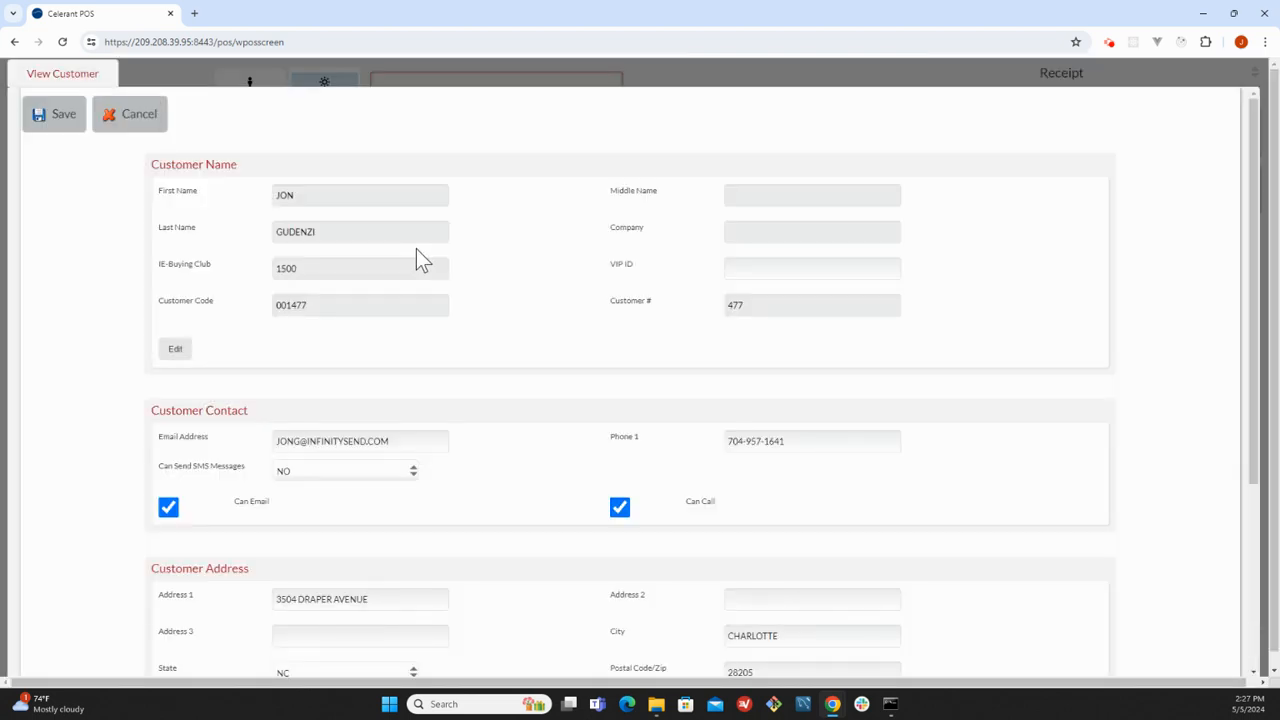
scroll(510, 395, down, 2)
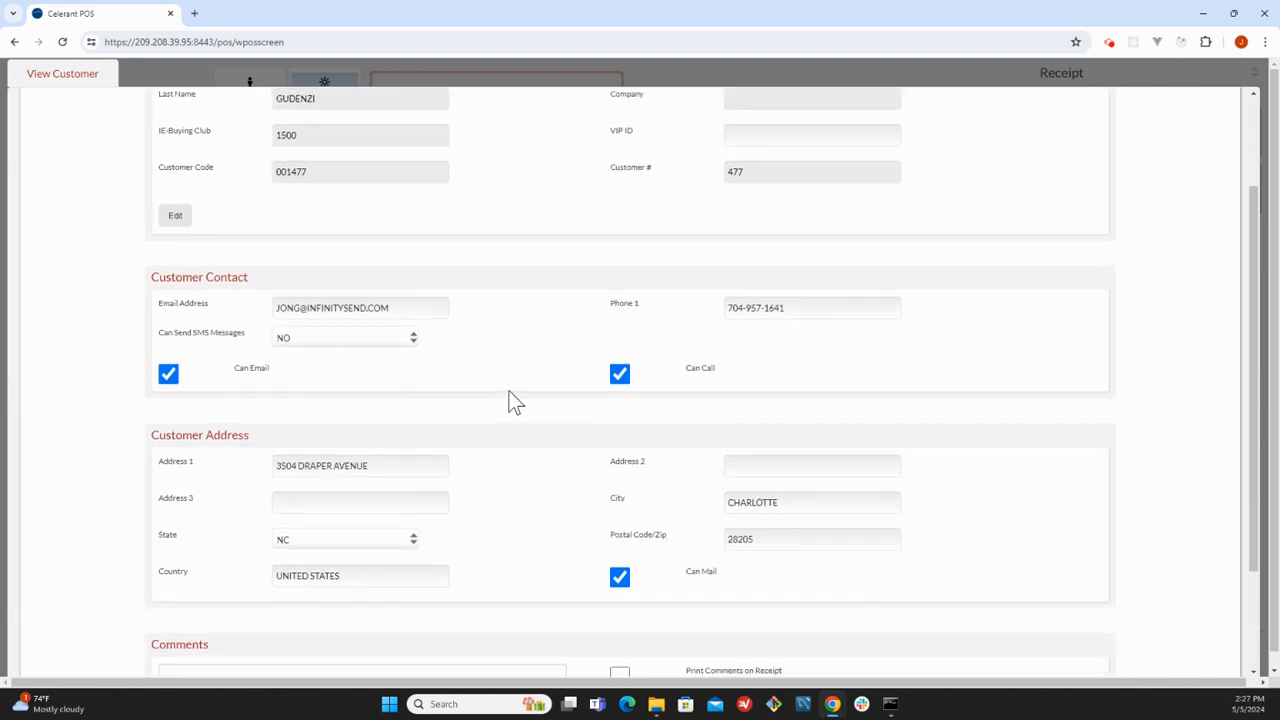
scroll(512, 395, up, 1)
drag(395, 374, 254, 385)
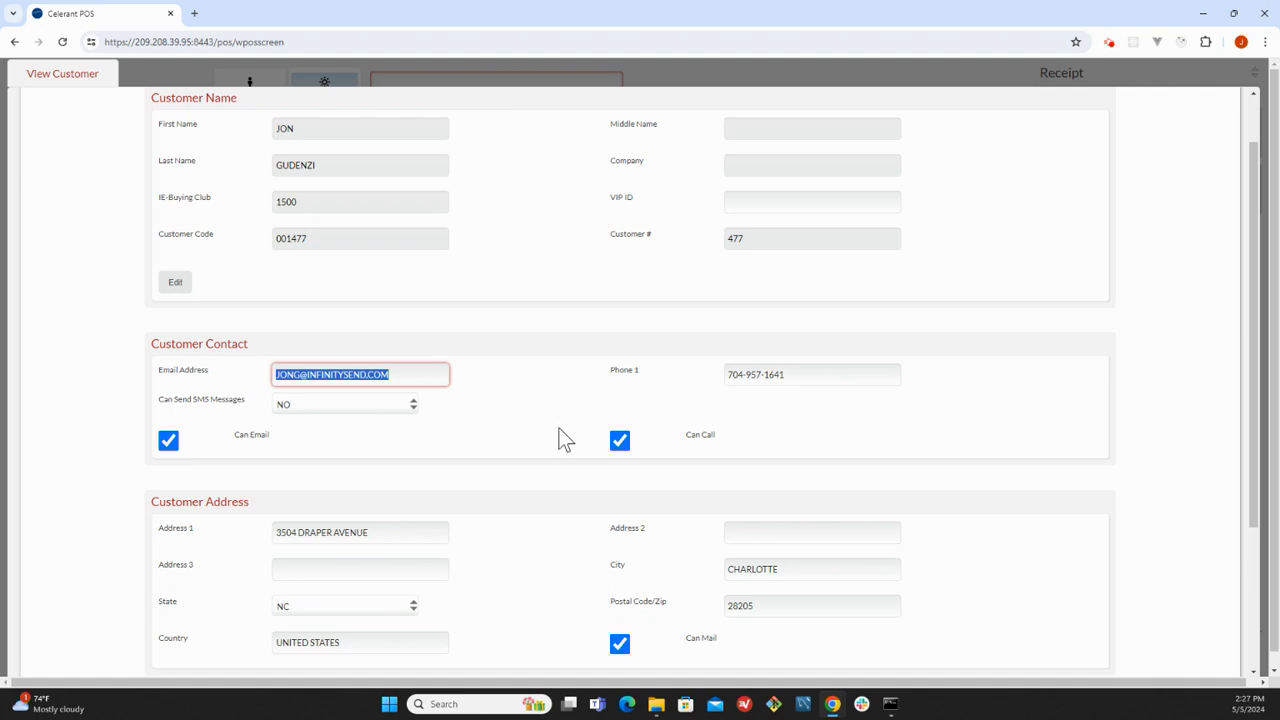
scroll(562, 440, down, 2)
drag(400, 332, 247, 335)
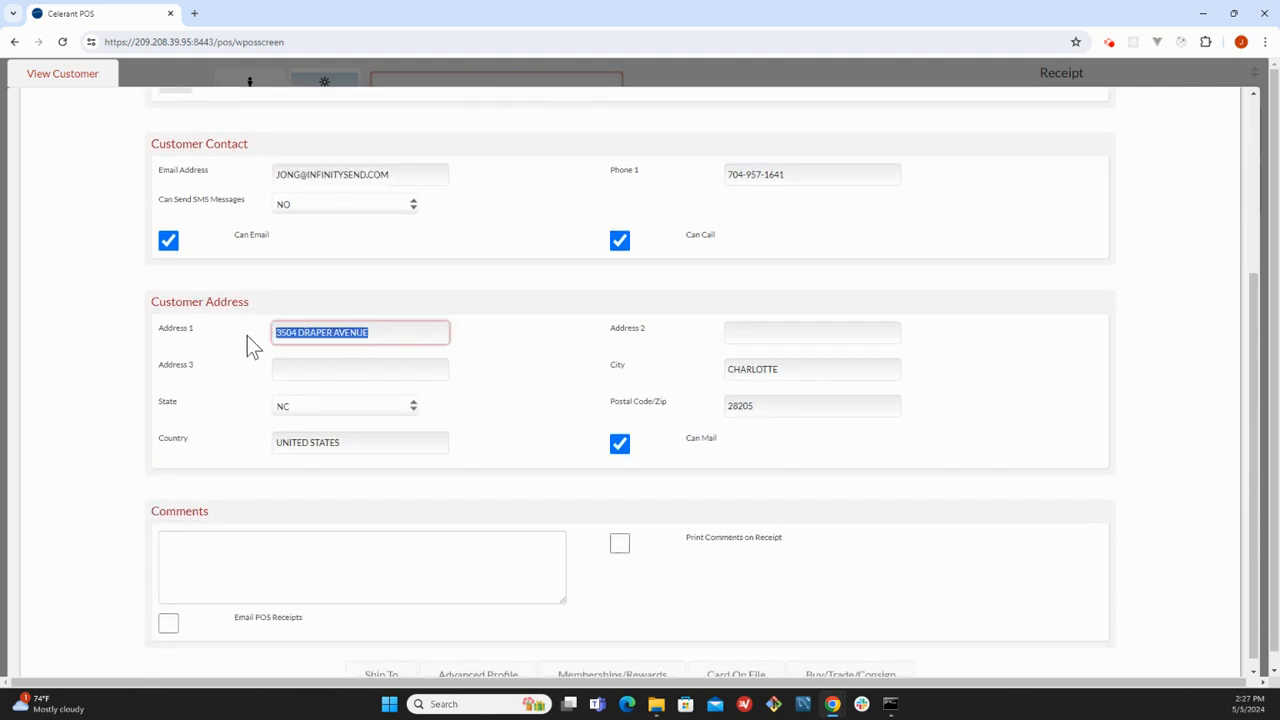
click(521, 353)
scroll(546, 468, down, 1)
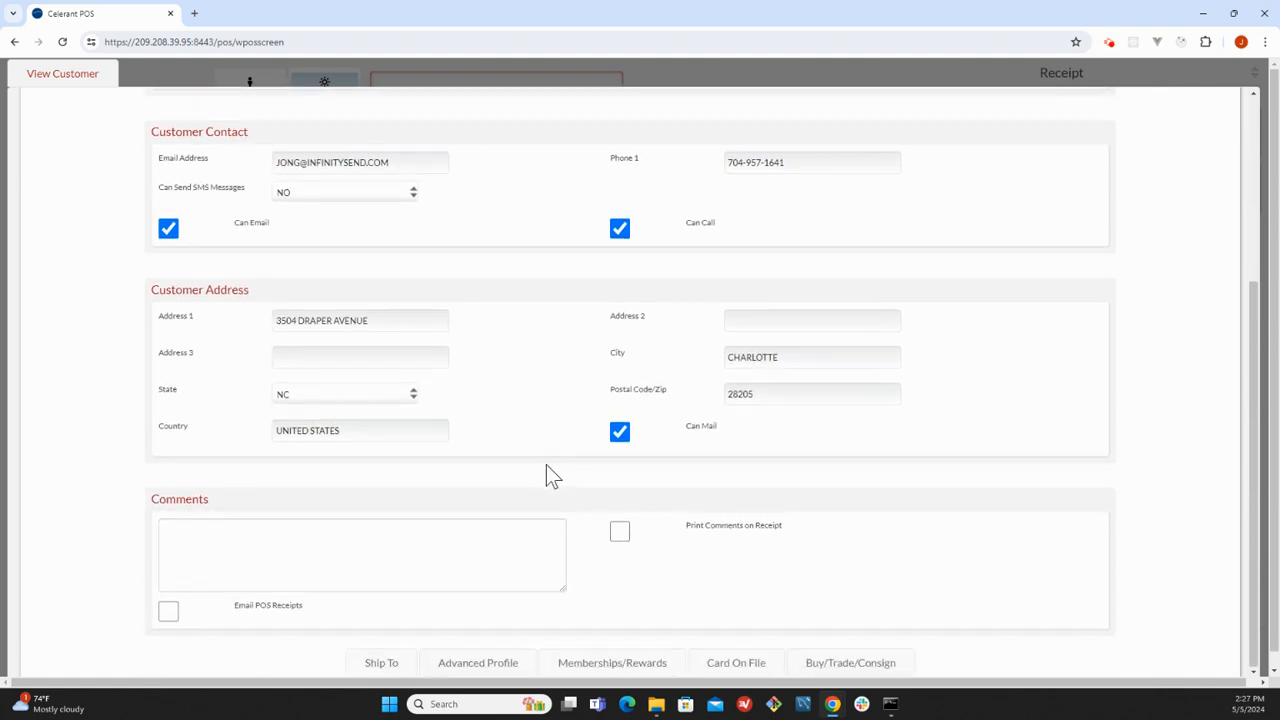
- Examine the customer's Comments field and the Print Comments on Receipt option
click(238, 540)
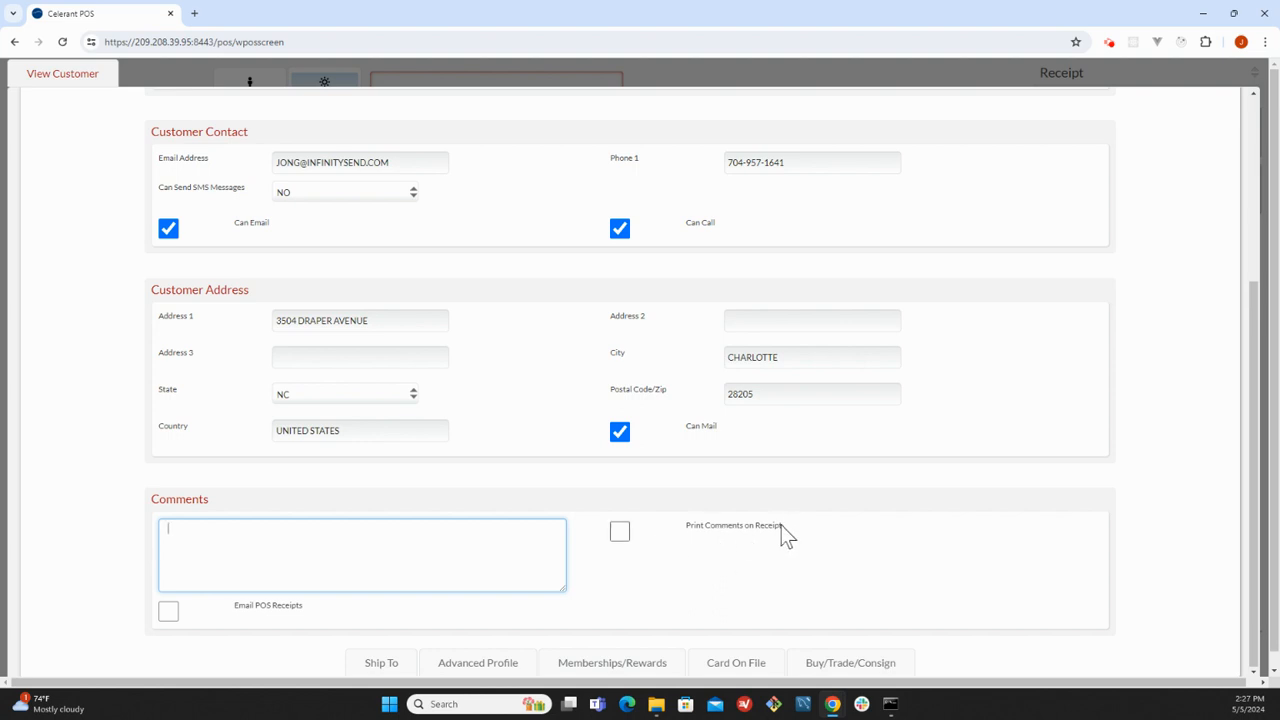
drag(783, 525, 702, 529)
click(639, 580)
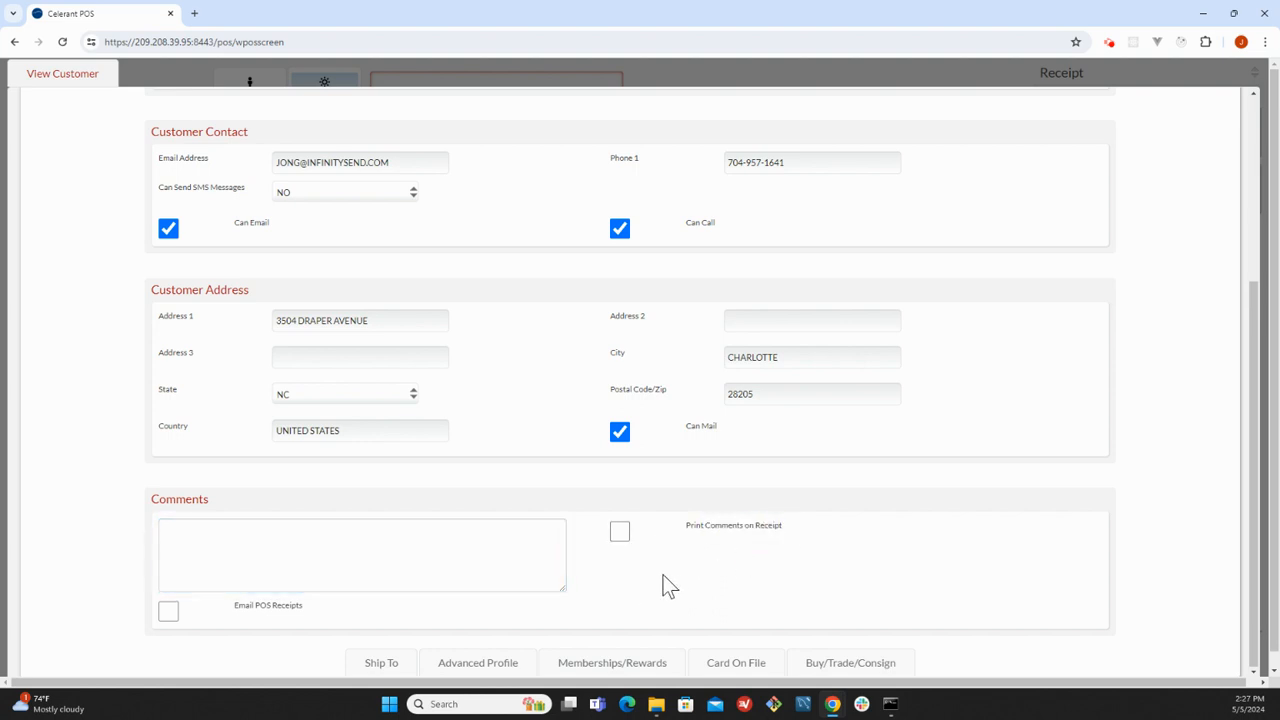
- Examine the Buying Club section's current reward points, rewards available and total reward points
scroll(662, 576, down, 2)
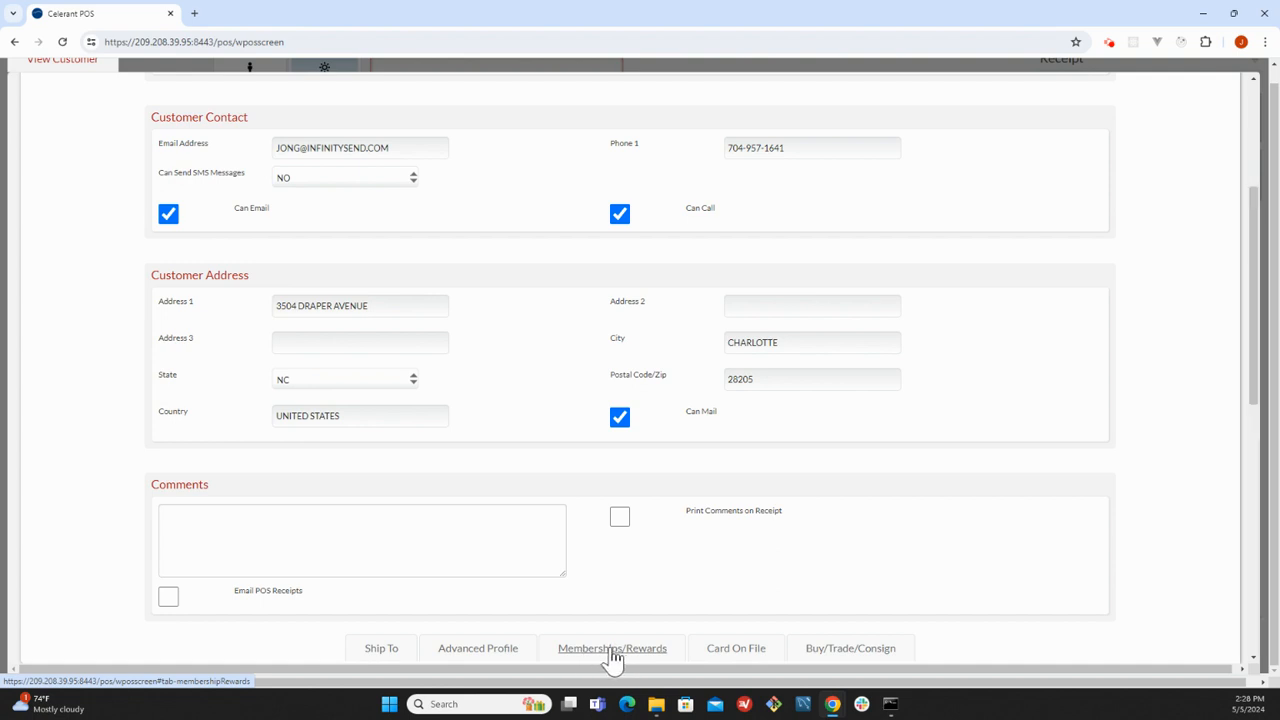
scroll(612, 580, down, 1)
scroll(606, 570, down, 3)
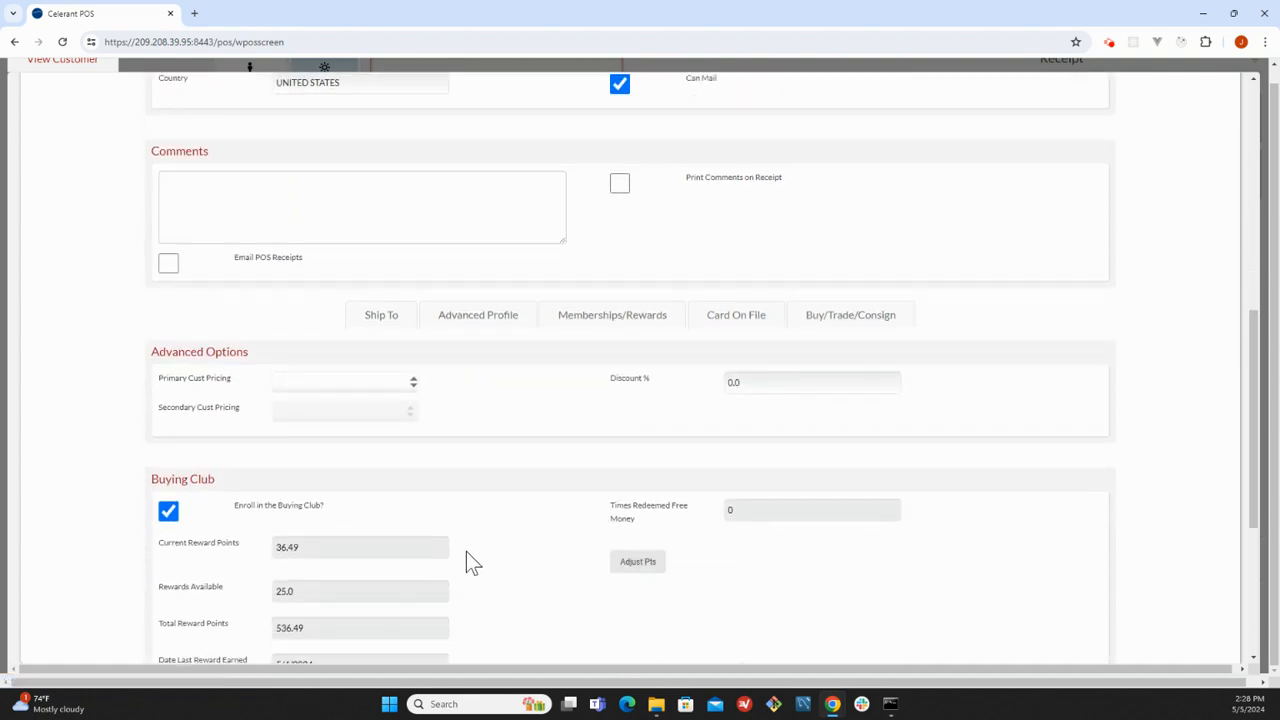
scroll(468, 558, down, 1)
scroll(473, 558, down, 1)
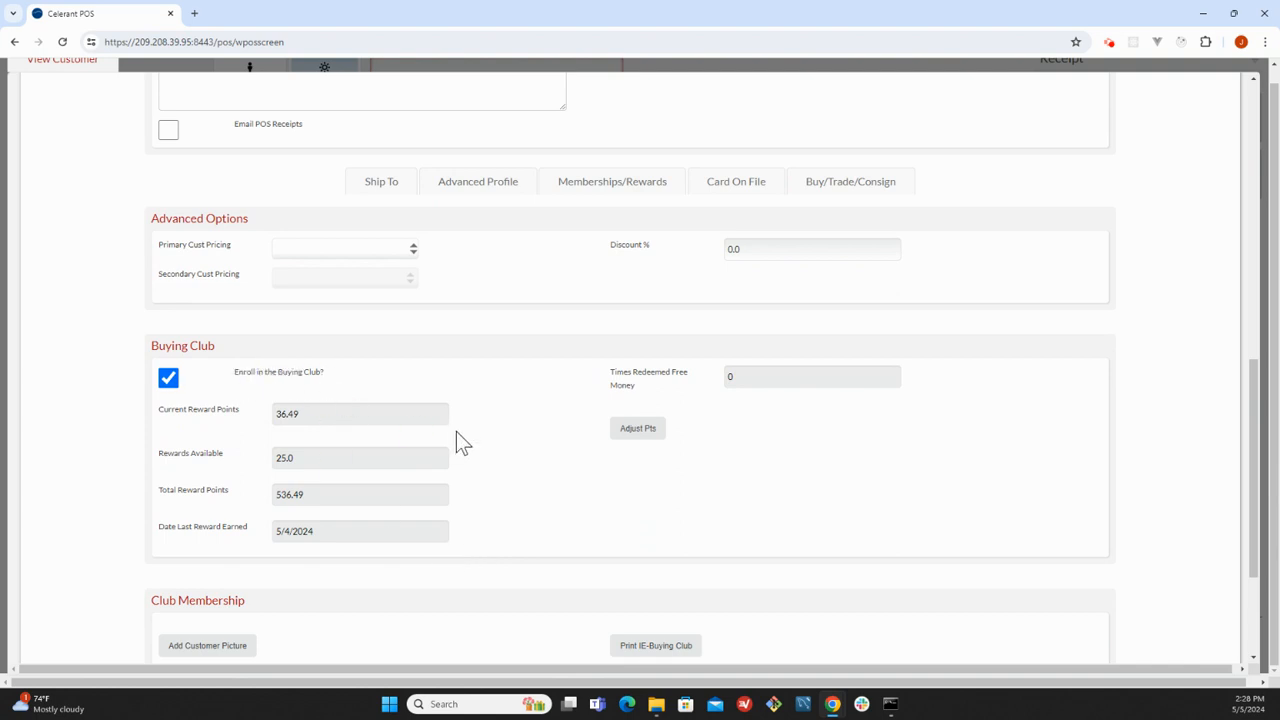
drag(328, 413, 266, 427)
drag(318, 457, 258, 470)
click(316, 495)
drag(316, 495, 253, 497)
drag(296, 457, 272, 478)
scroll(532, 485, down, 2)
scroll(548, 472, up, 3)
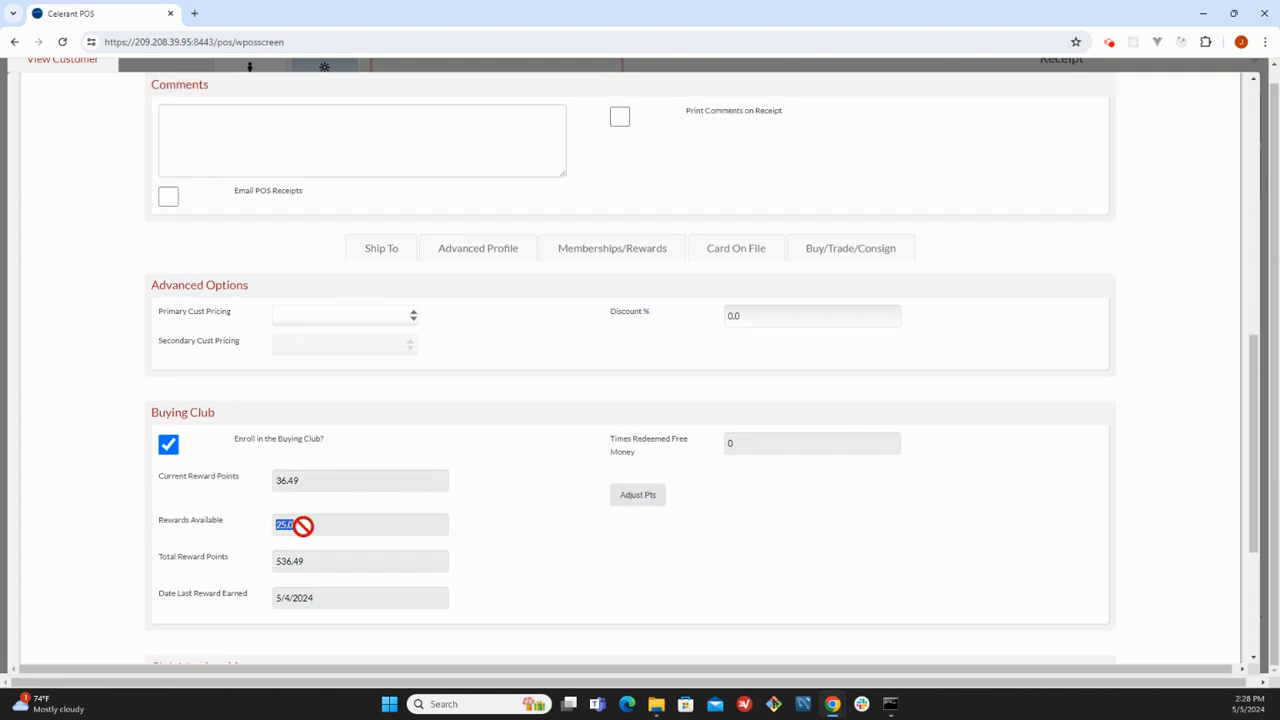
drag(235, 520, 162, 523)
click(305, 525)
- Close the customer record without saving and decline the browser's offer to save the address
scroll(531, 490, up, 15)
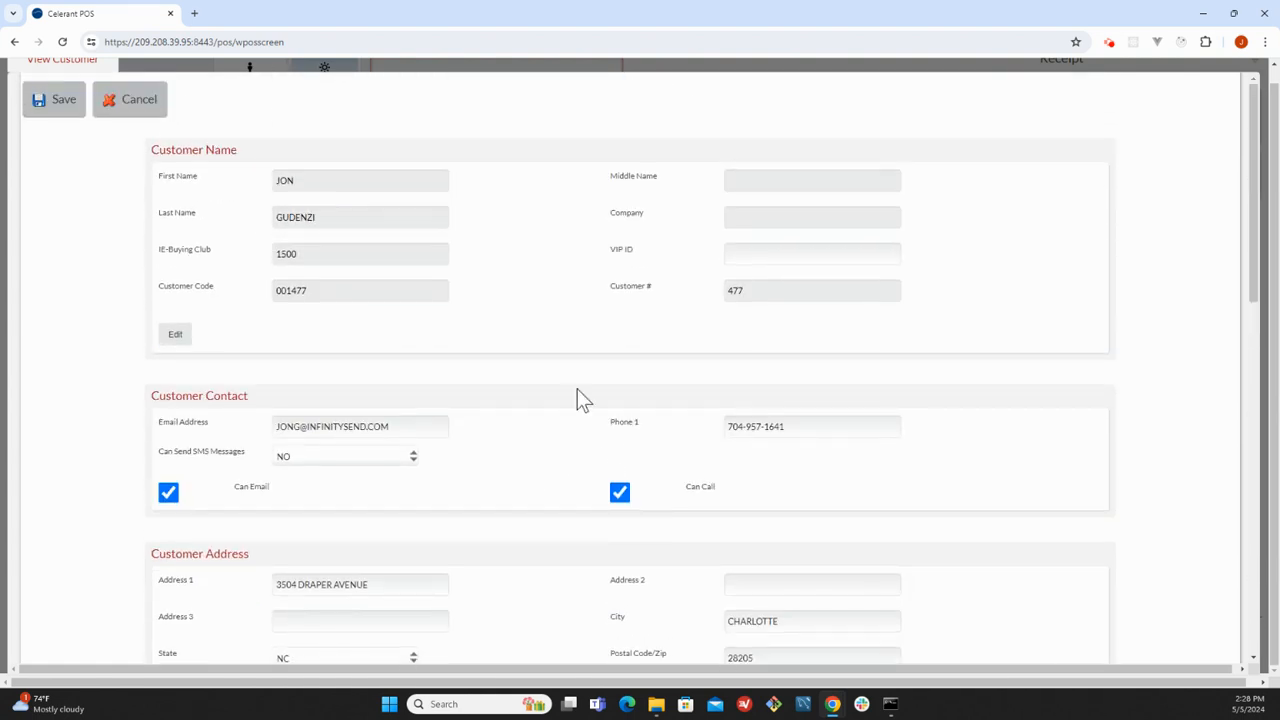
click(132, 124)
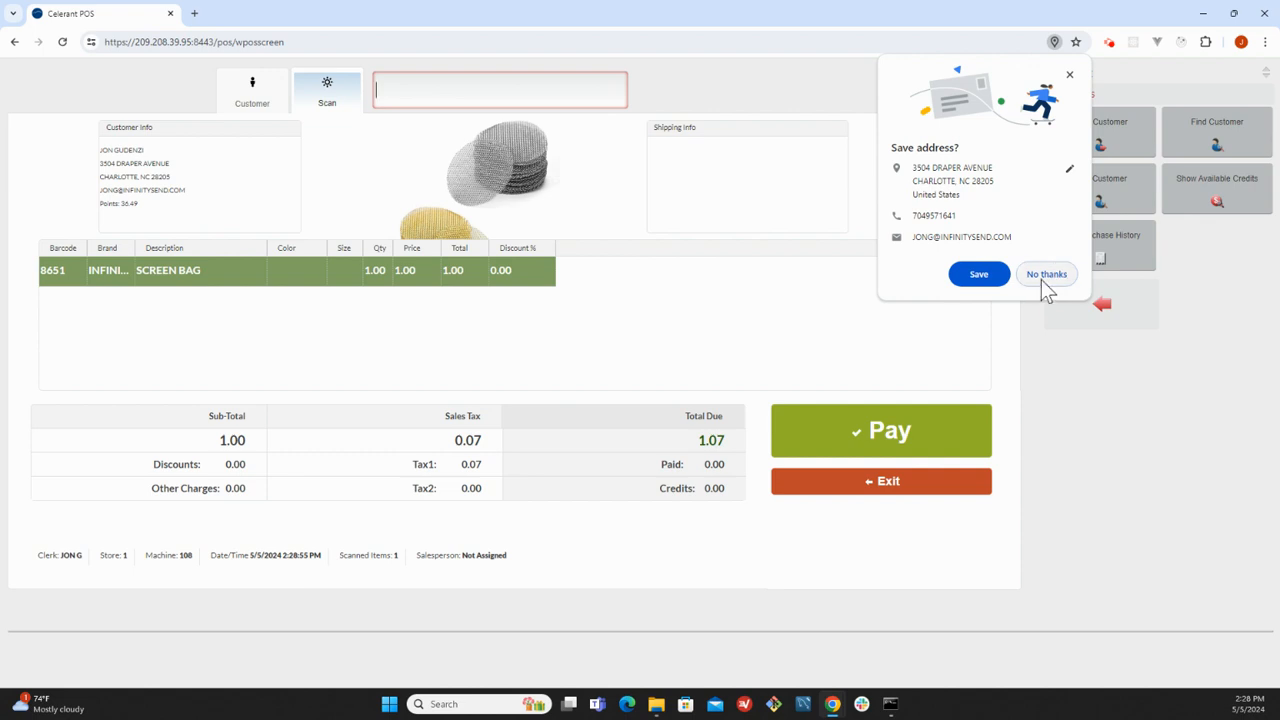
click(1040, 277)
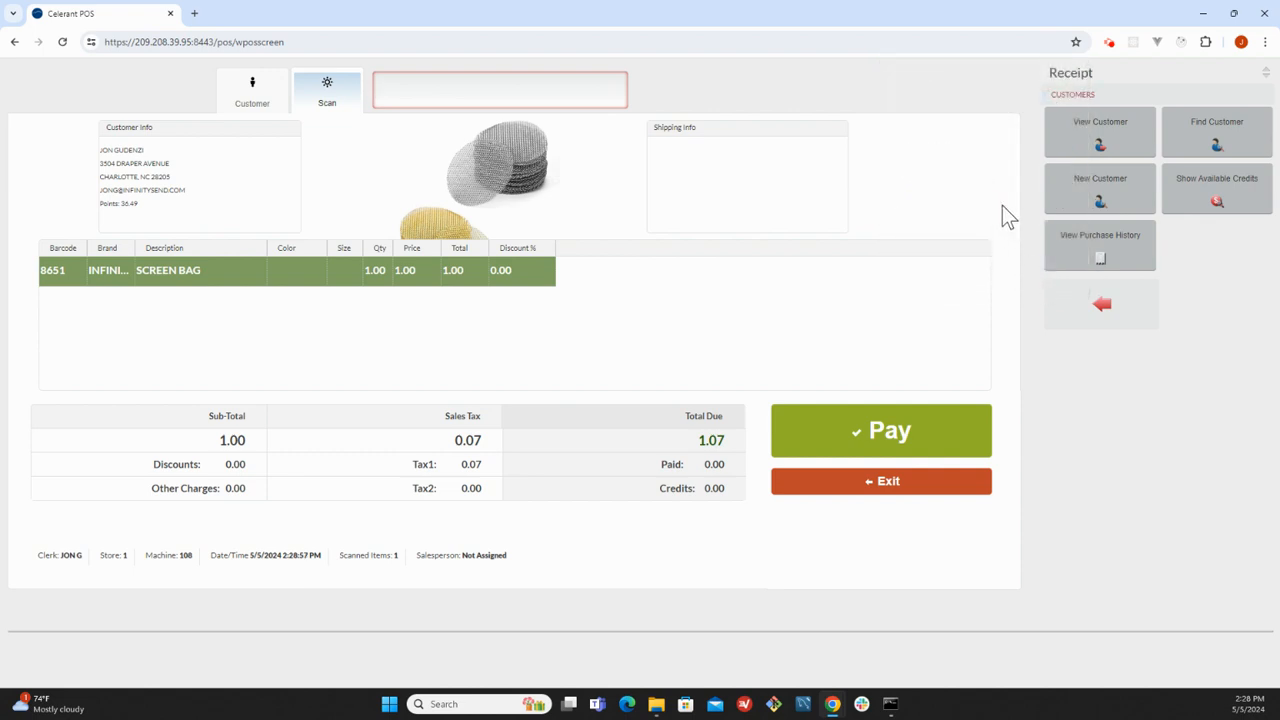
- Look over the customer search criteria, cancel the search form, and check the attached customer's details on the receipt
click(1225, 140)
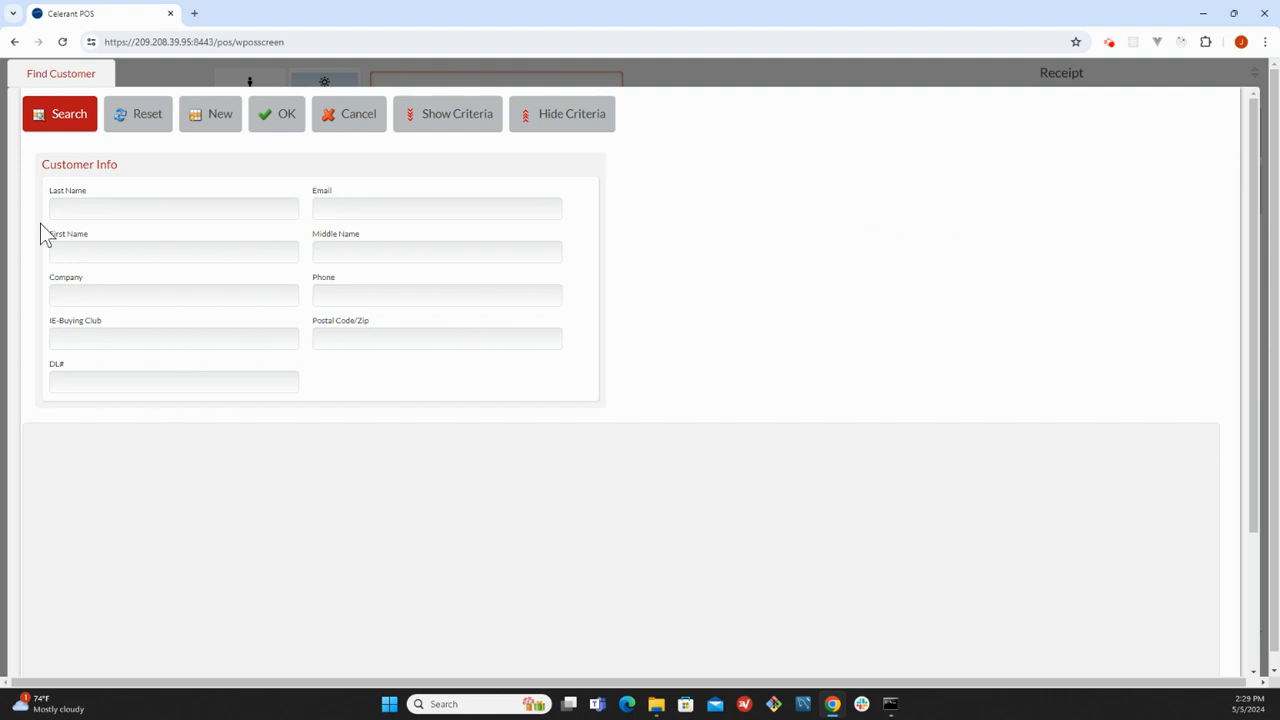
click(162, 207)
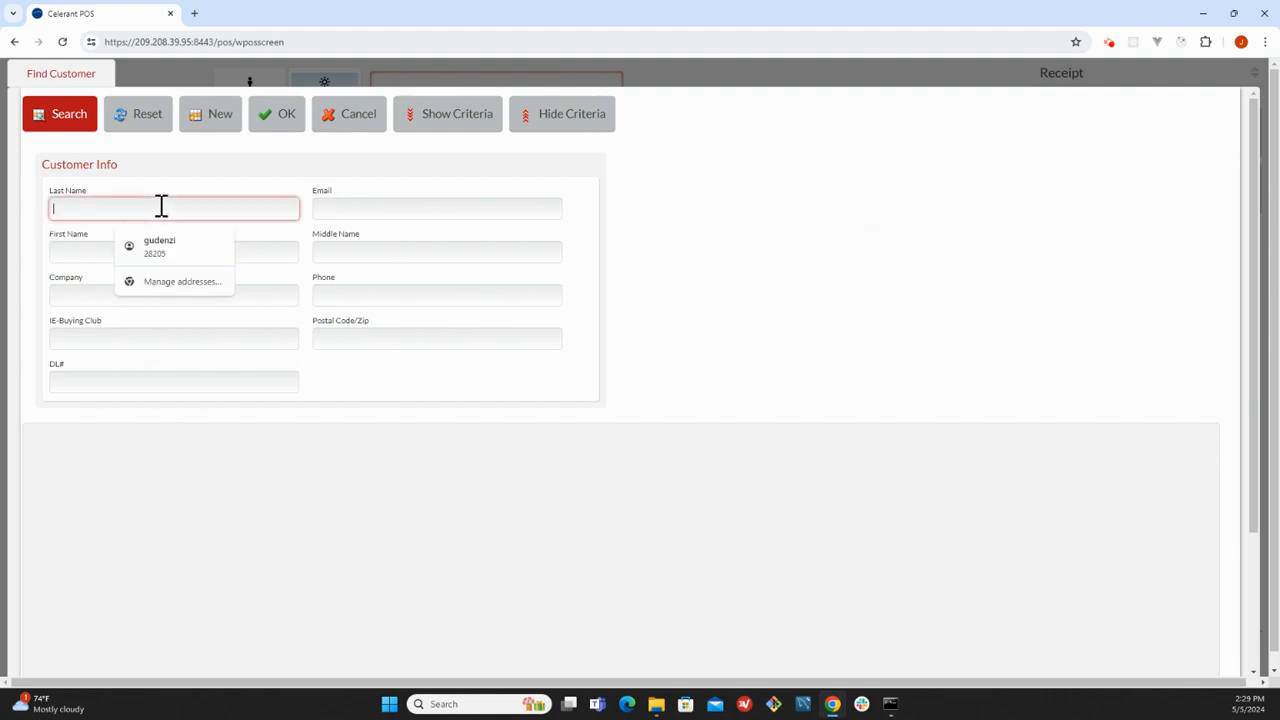
click(94, 163)
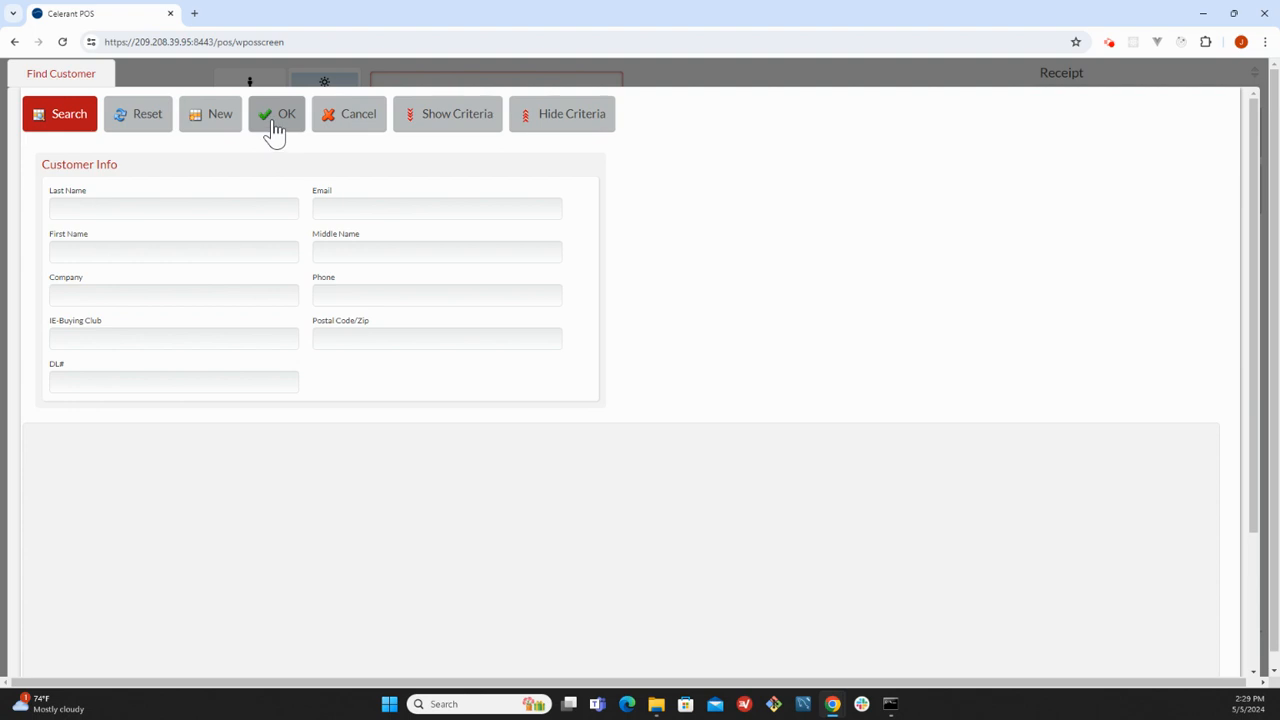
click(346, 128)
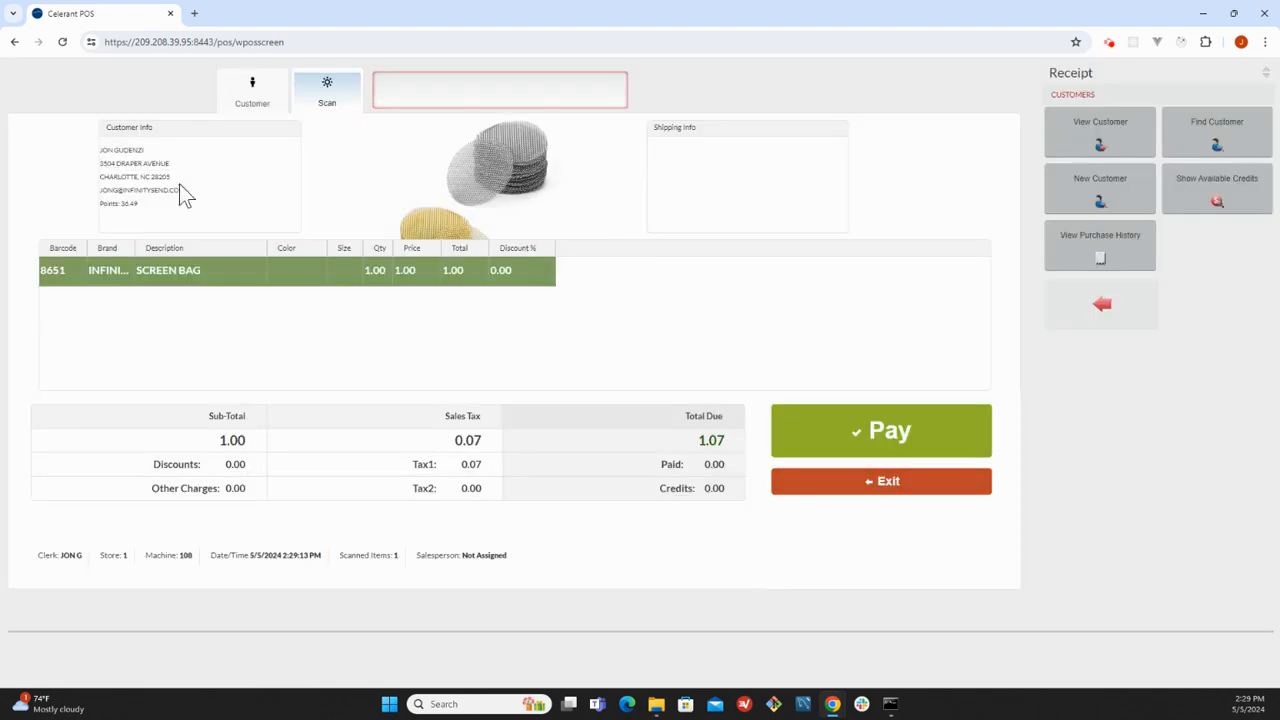
drag(176, 203, 110, 161)
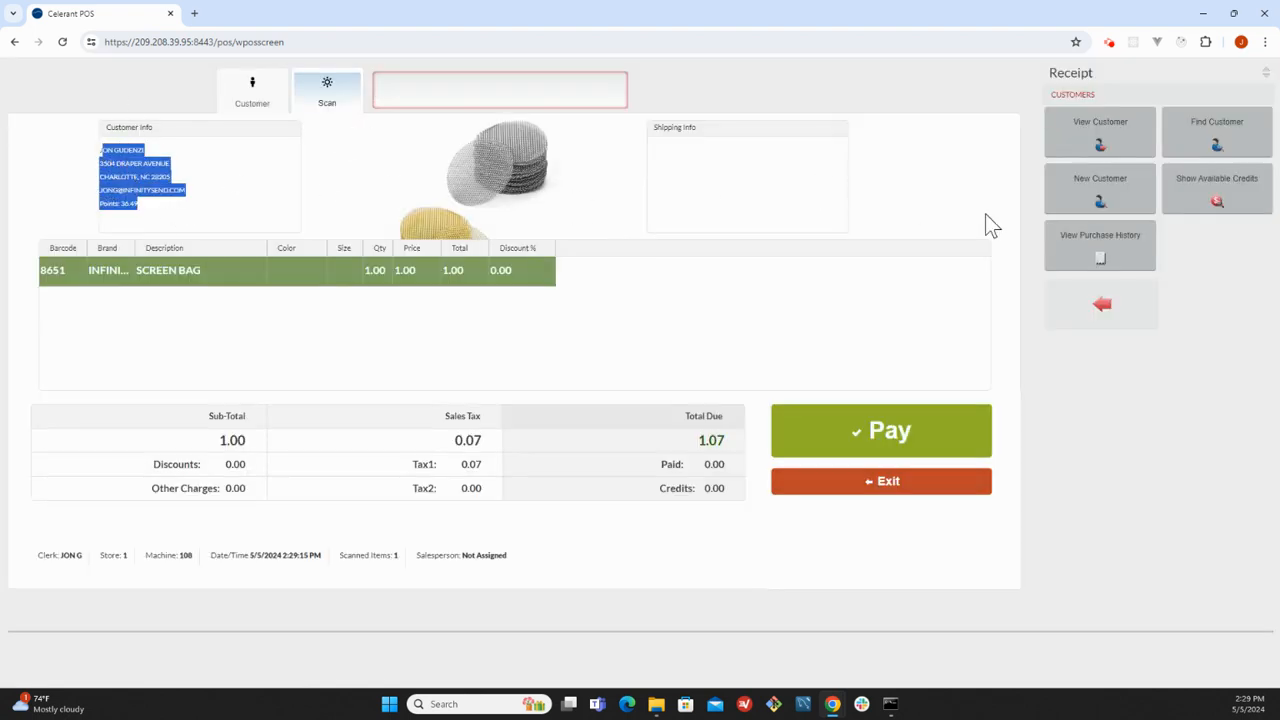
- Open a new customer form and review its name, contact and address fields
click(1117, 204)
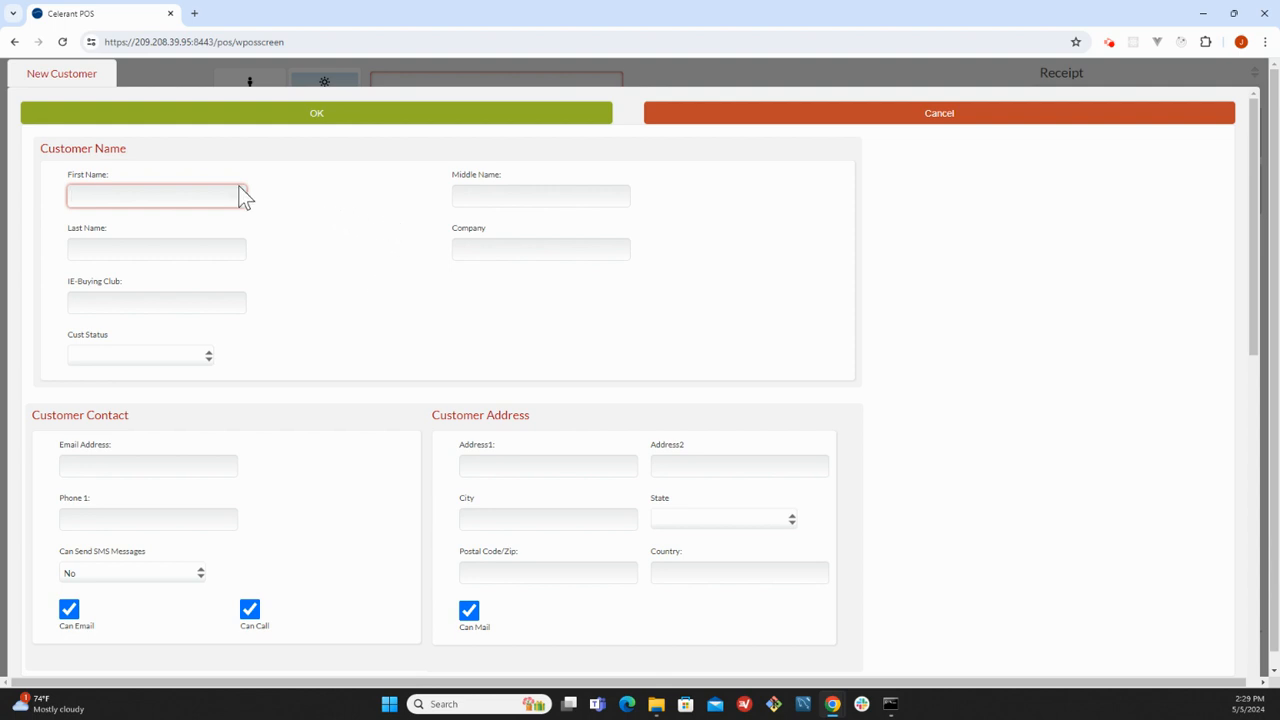
click(160, 195)
click(135, 147)
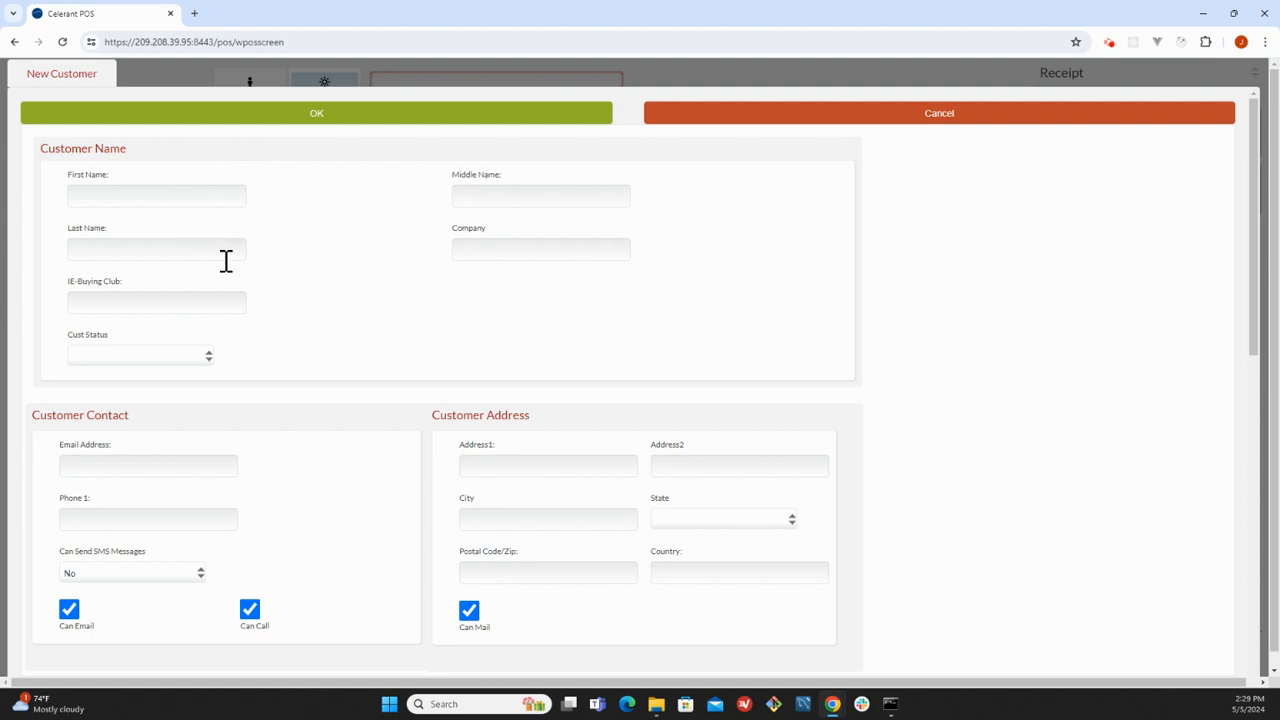
scroll(335, 283, down, 1)
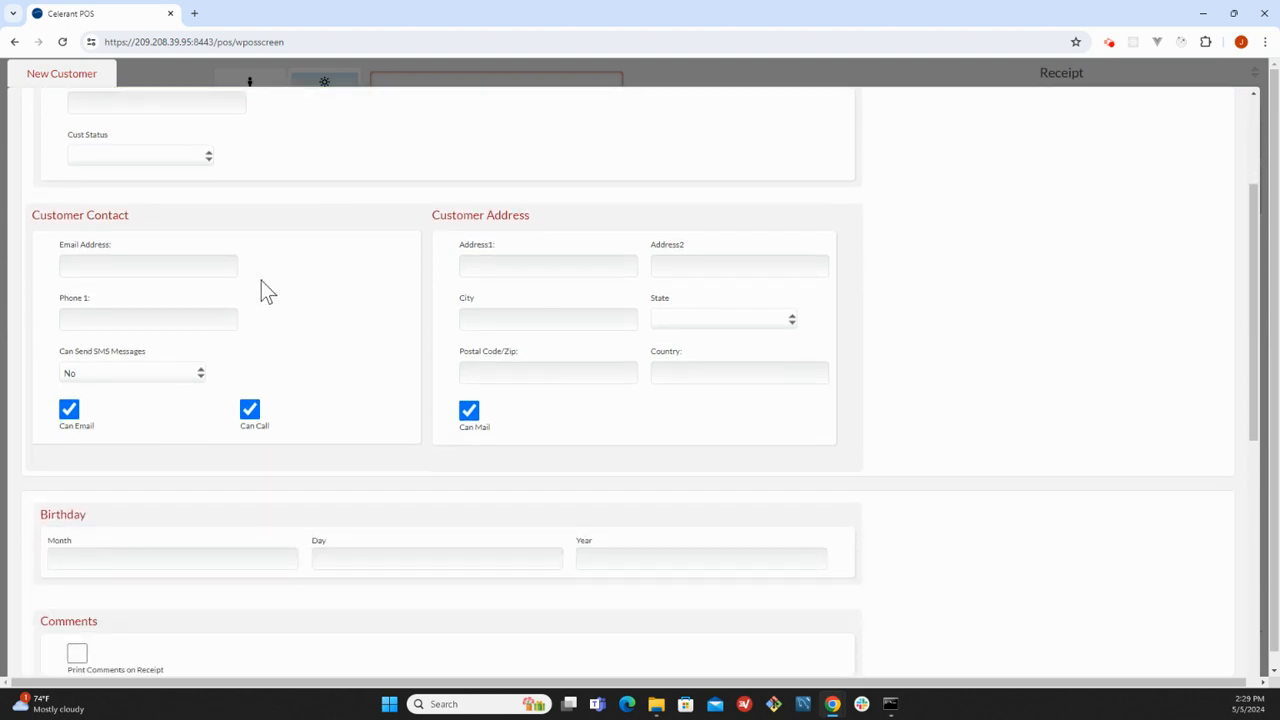
click(146, 266)
click(343, 262)
- Enroll the new customer in the Buying Club under Advanced Options
scroll(354, 264, down, 4)
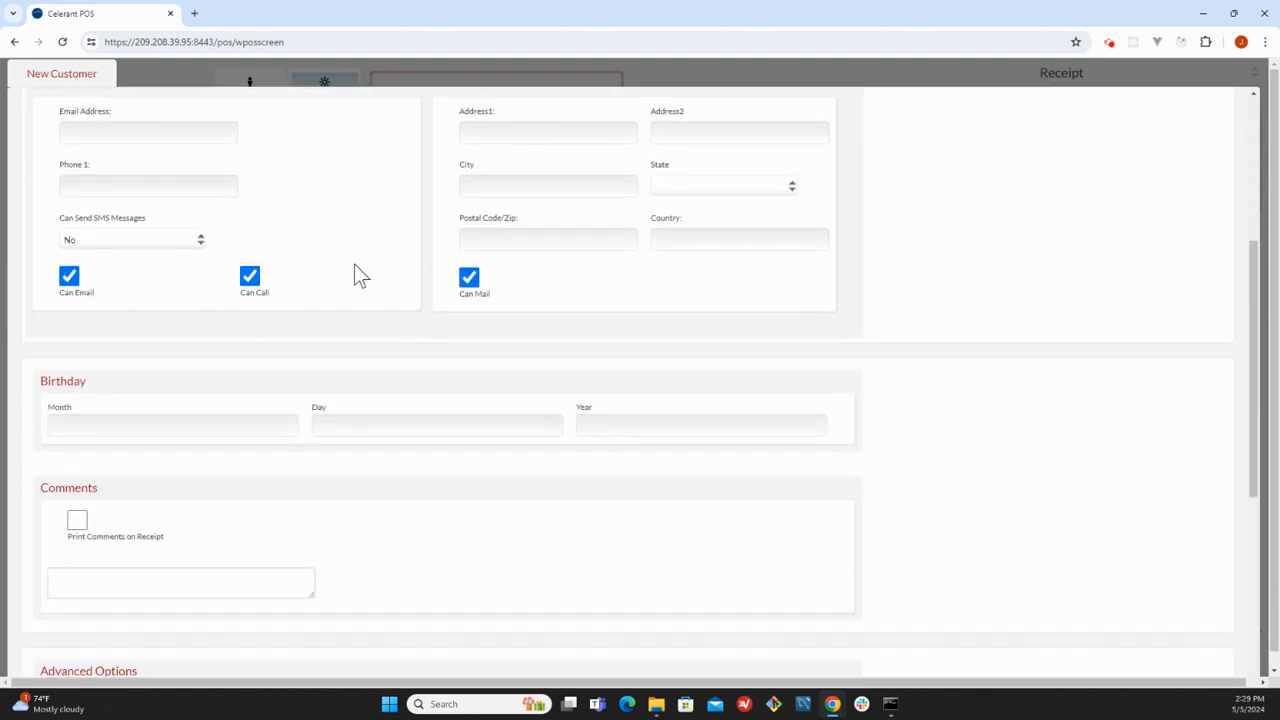
scroll(354, 264, down, 1)
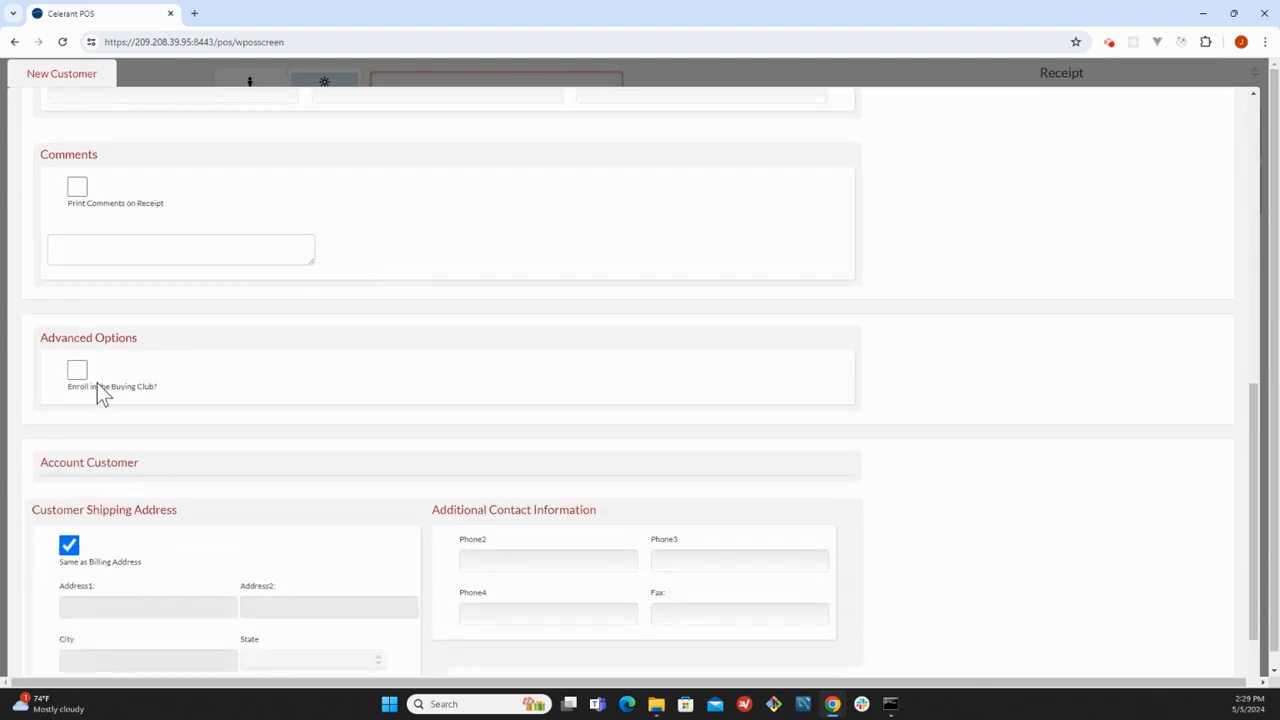
click(79, 373)
drag(153, 387, 59, 388)
scroll(178, 384, up, 6)
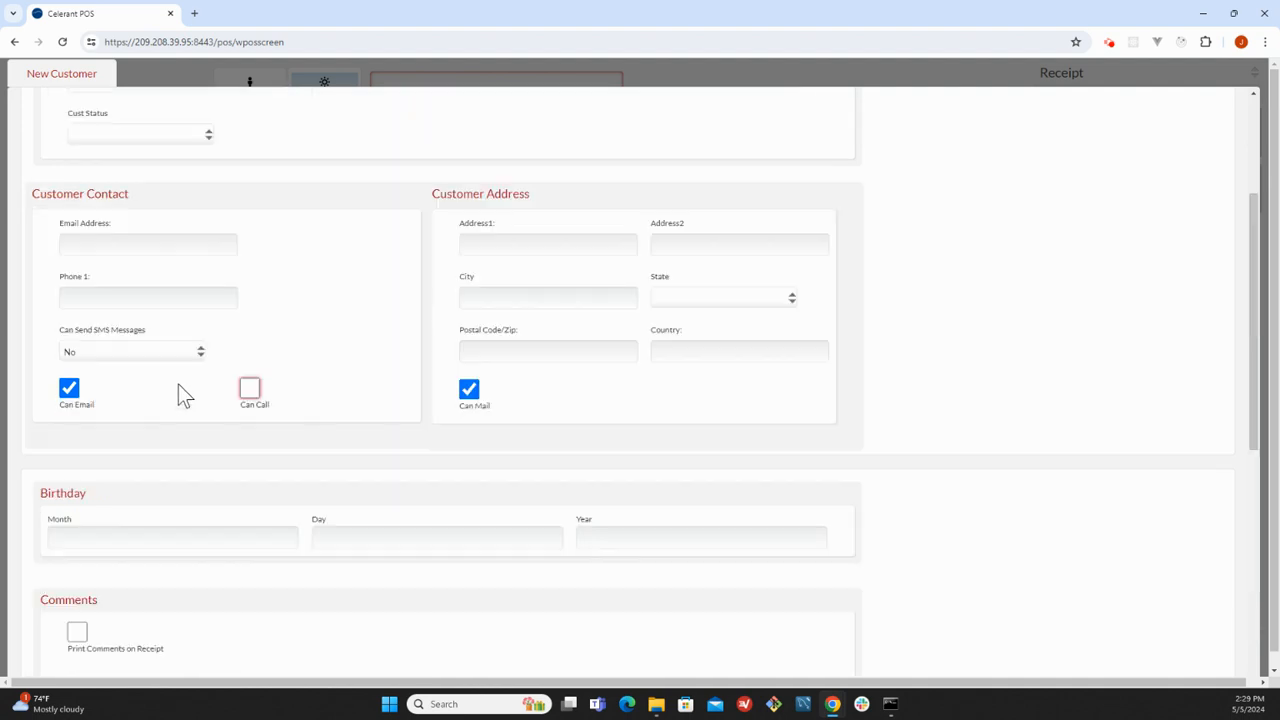
- Review the new customer form's Buying Club enrollment, name, contact and address sections
scroll(182, 407, down, 5)
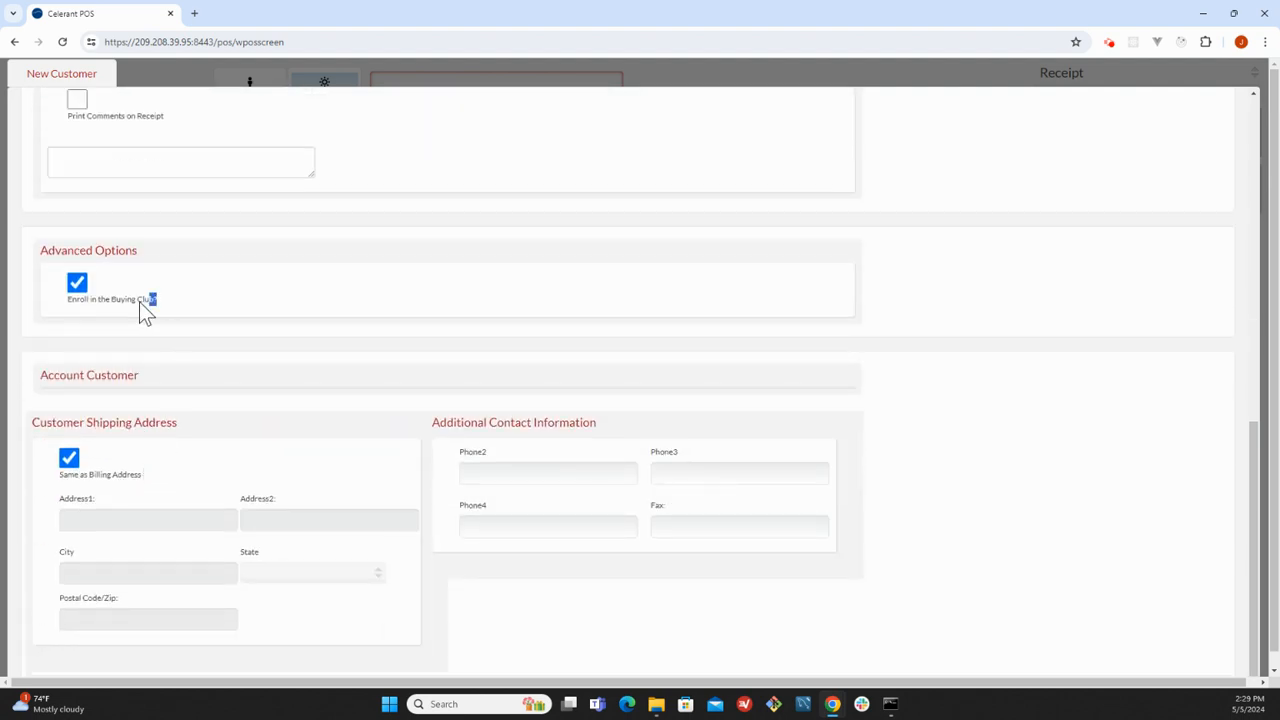
click(196, 293)
scroll(391, 318, up, 5)
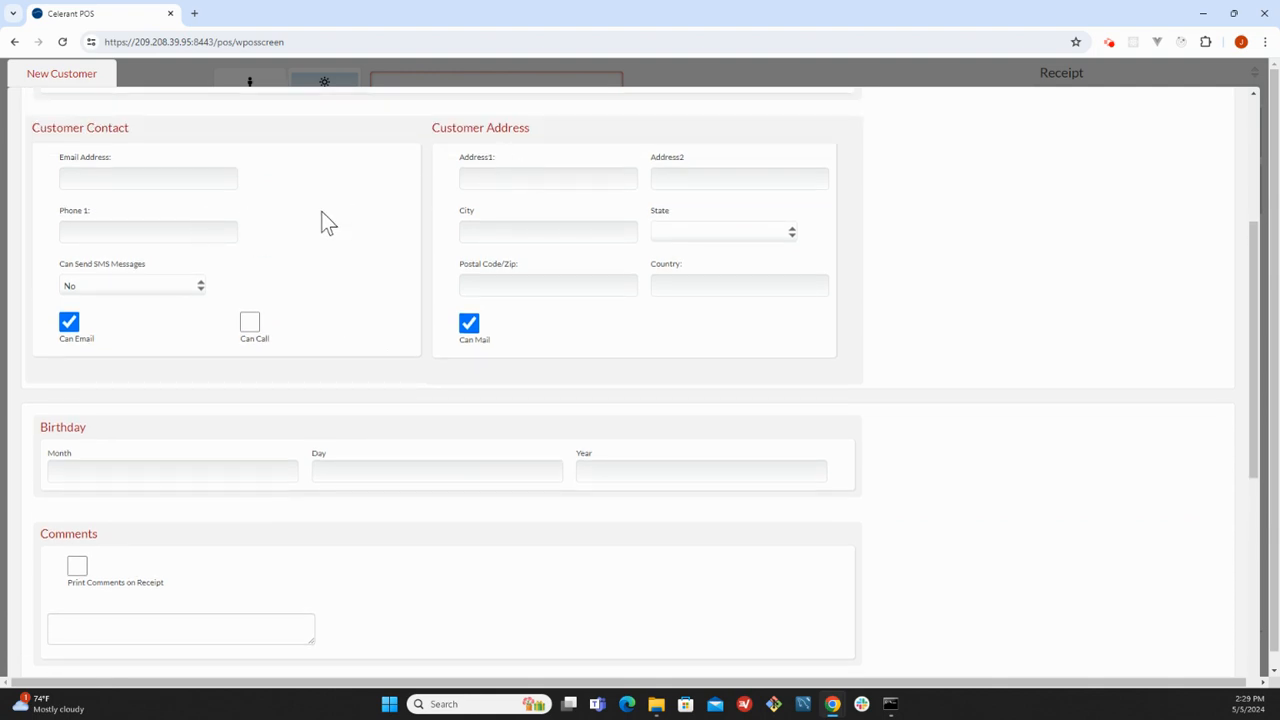
scroll(429, 235, up, 4)
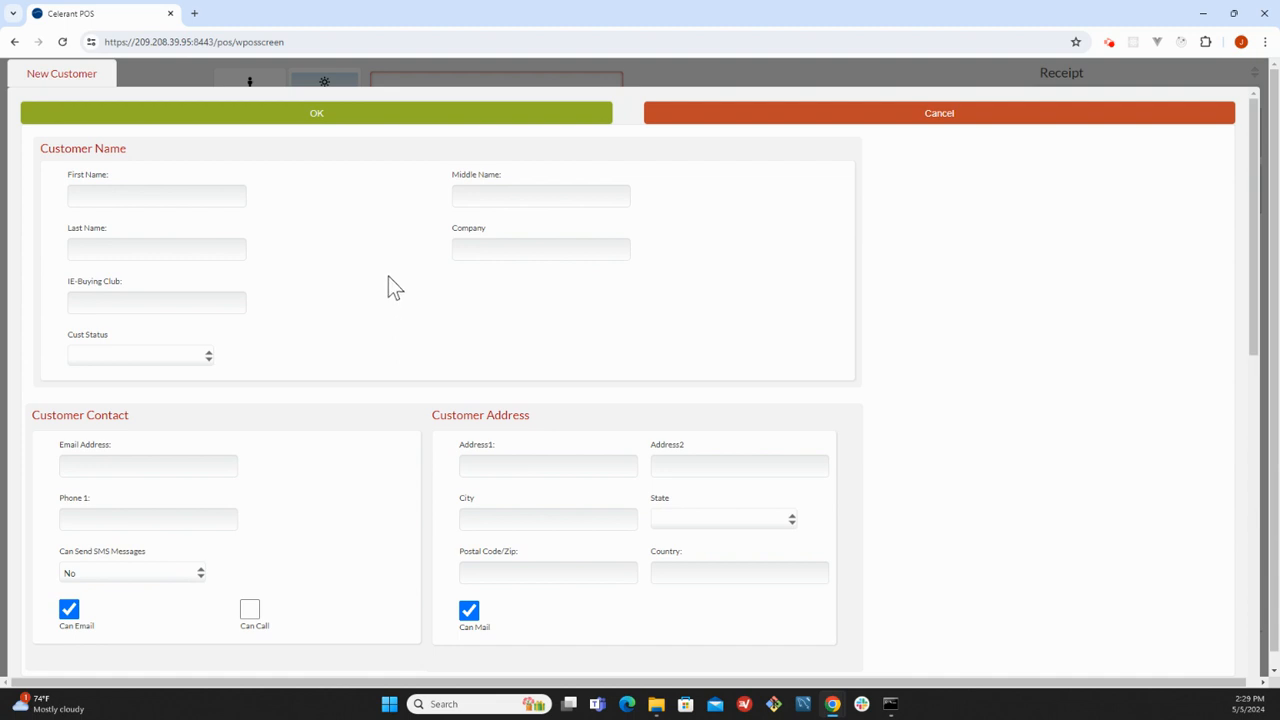
scroll(394, 294, down, 2)
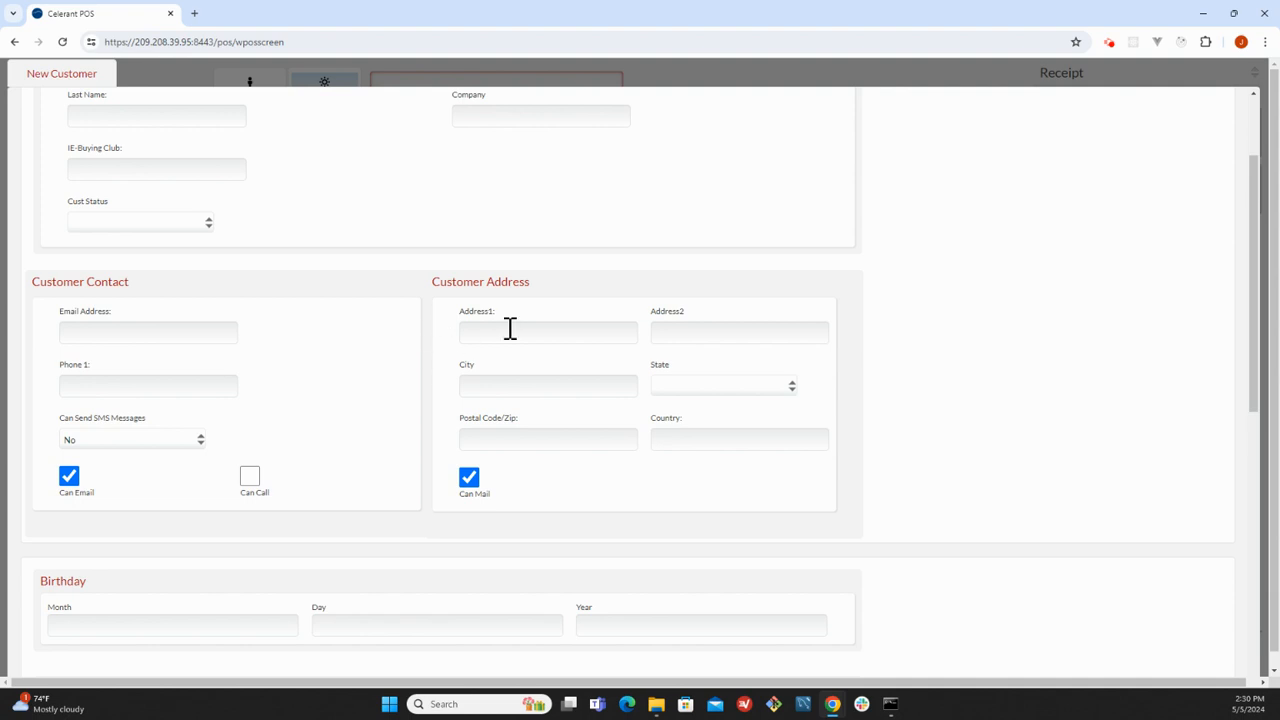
click(495, 331)
click(411, 344)
scroll(421, 401, down, 3)
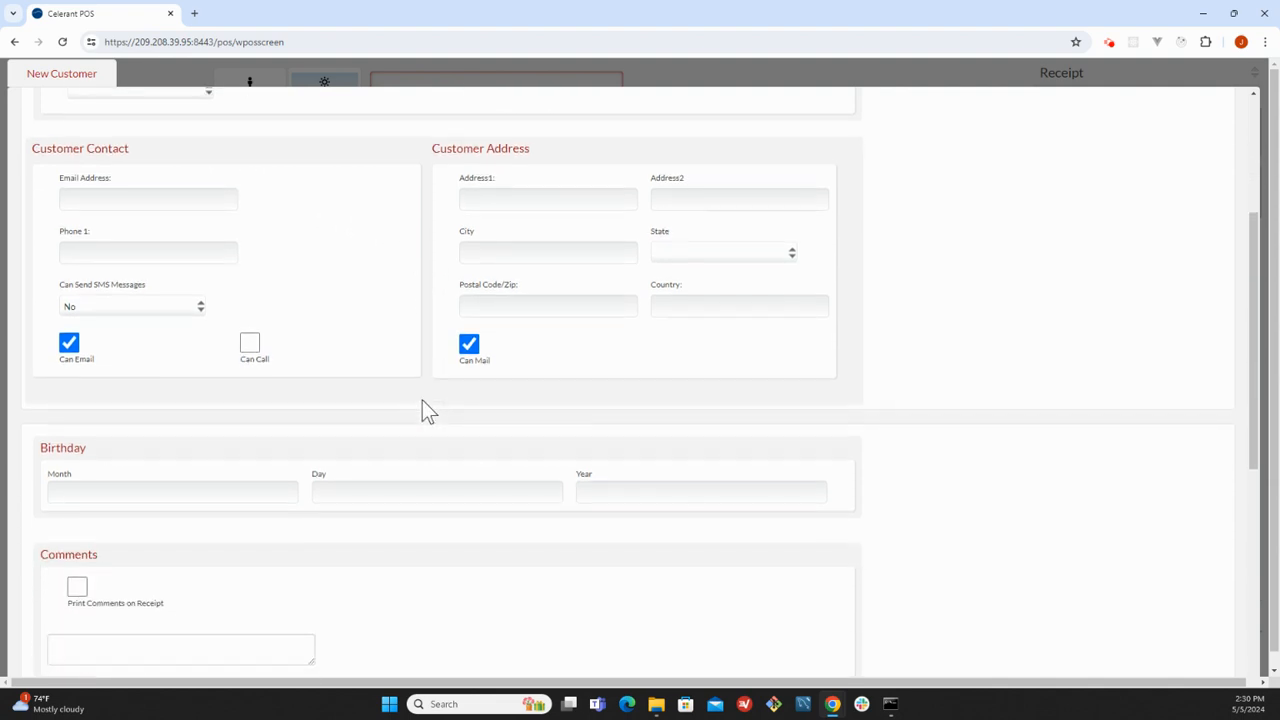
scroll(381, 416, down, 2)
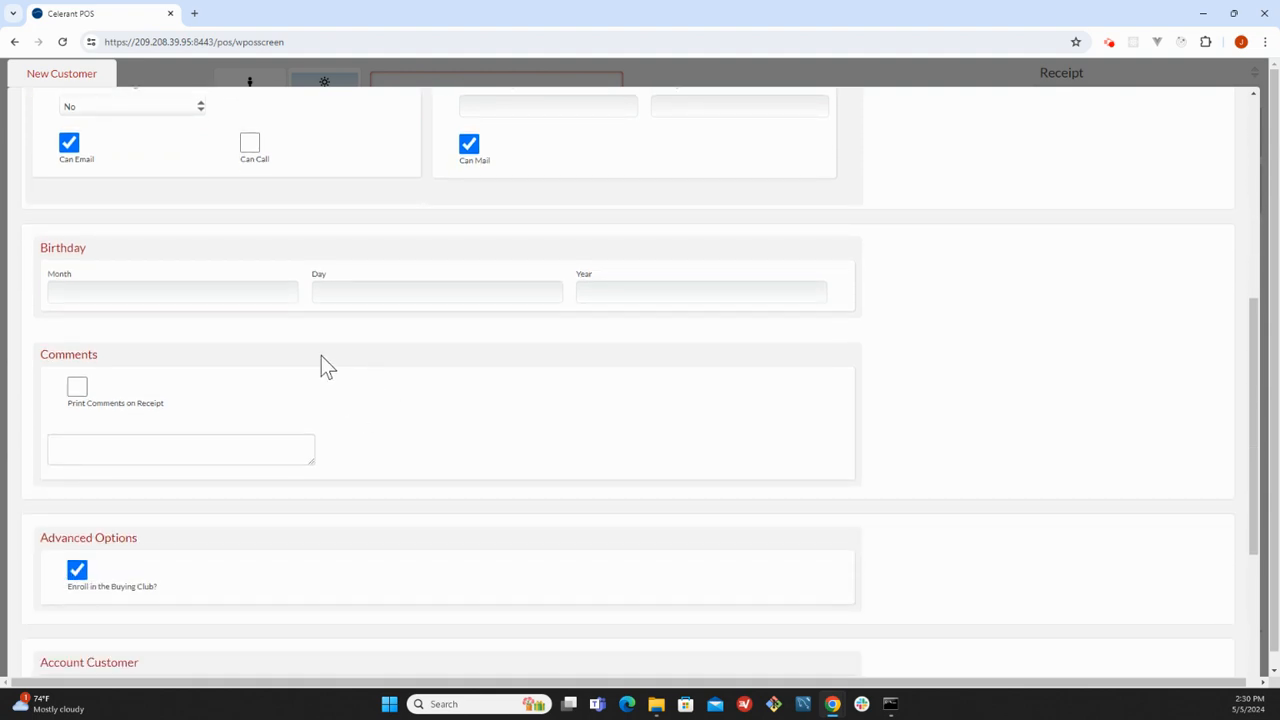
- Look over the birthday fields and receipt-printing option for comments, and enlarge the comments box
click(201, 298)
click(442, 291)
click(652, 289)
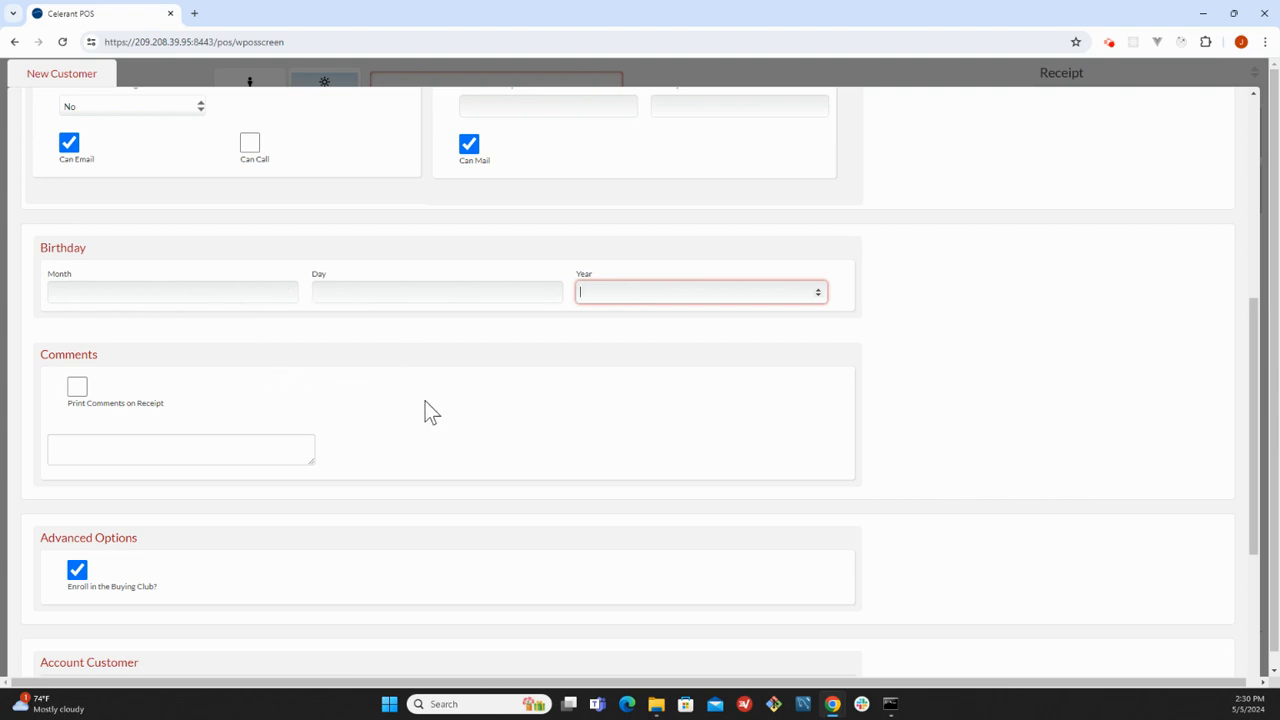
scroll(425, 401, down, 2)
click(131, 314)
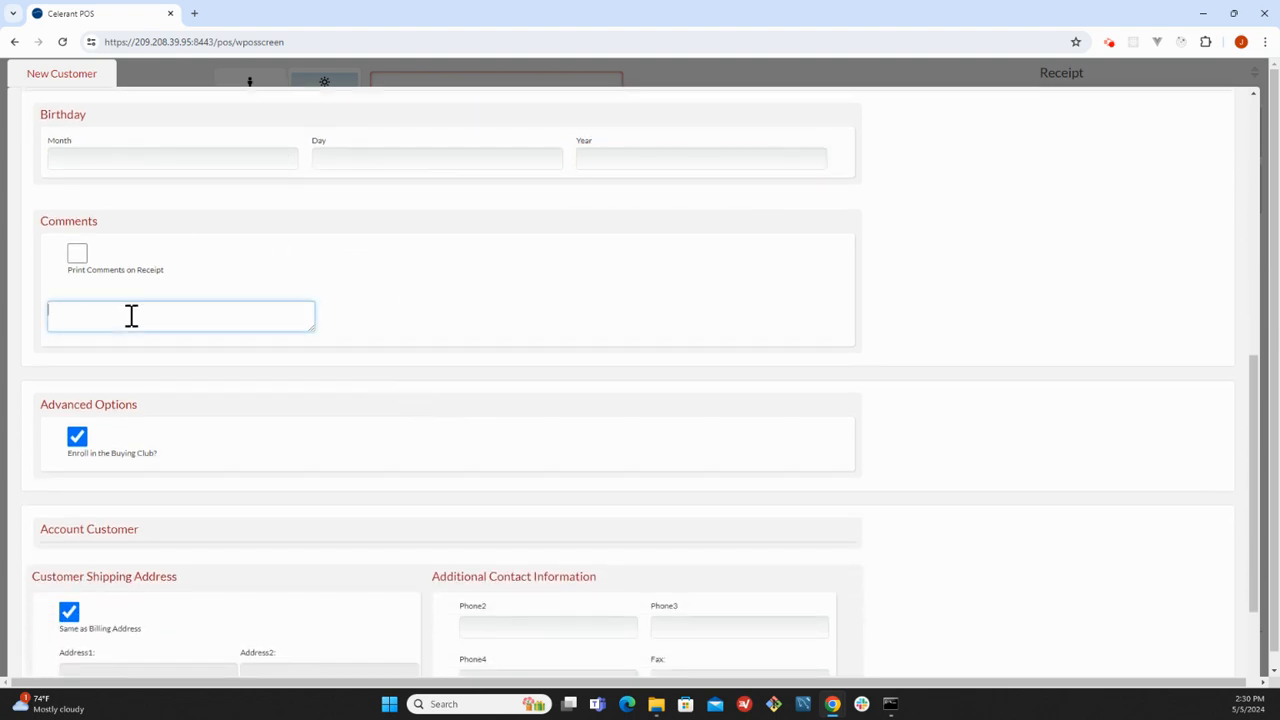
drag(305, 325, 376, 426)
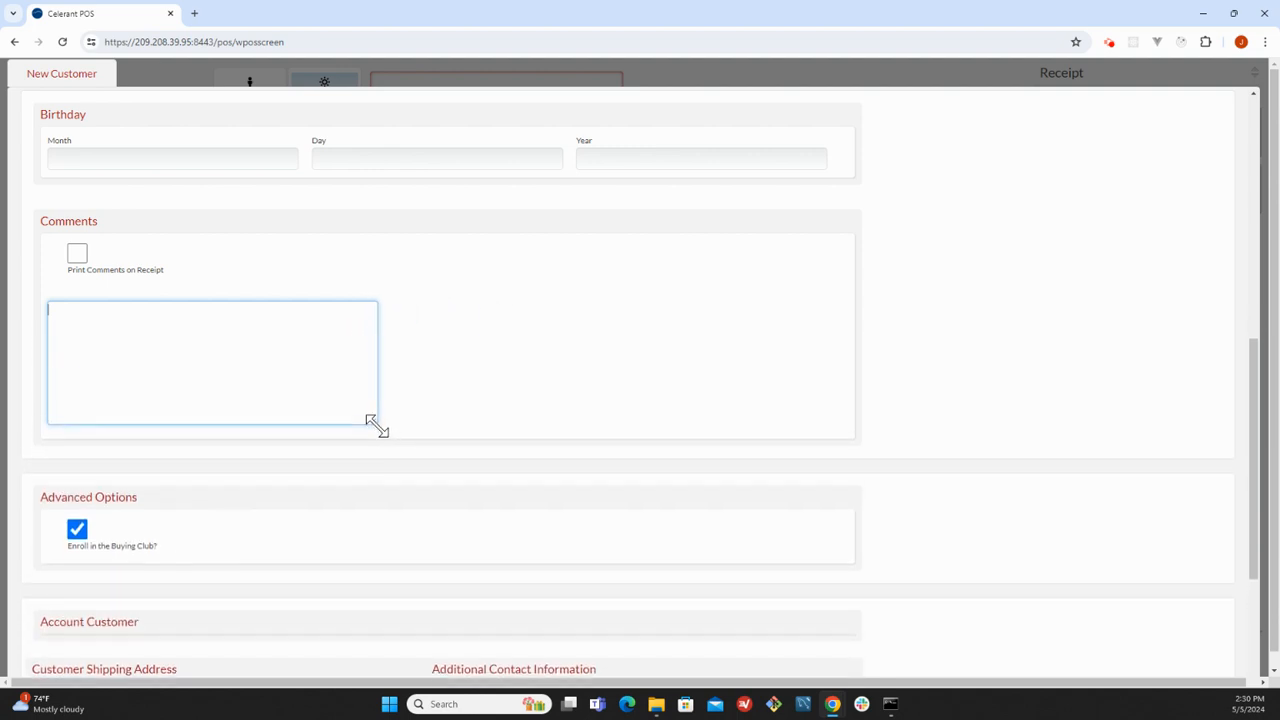
click(146, 253)
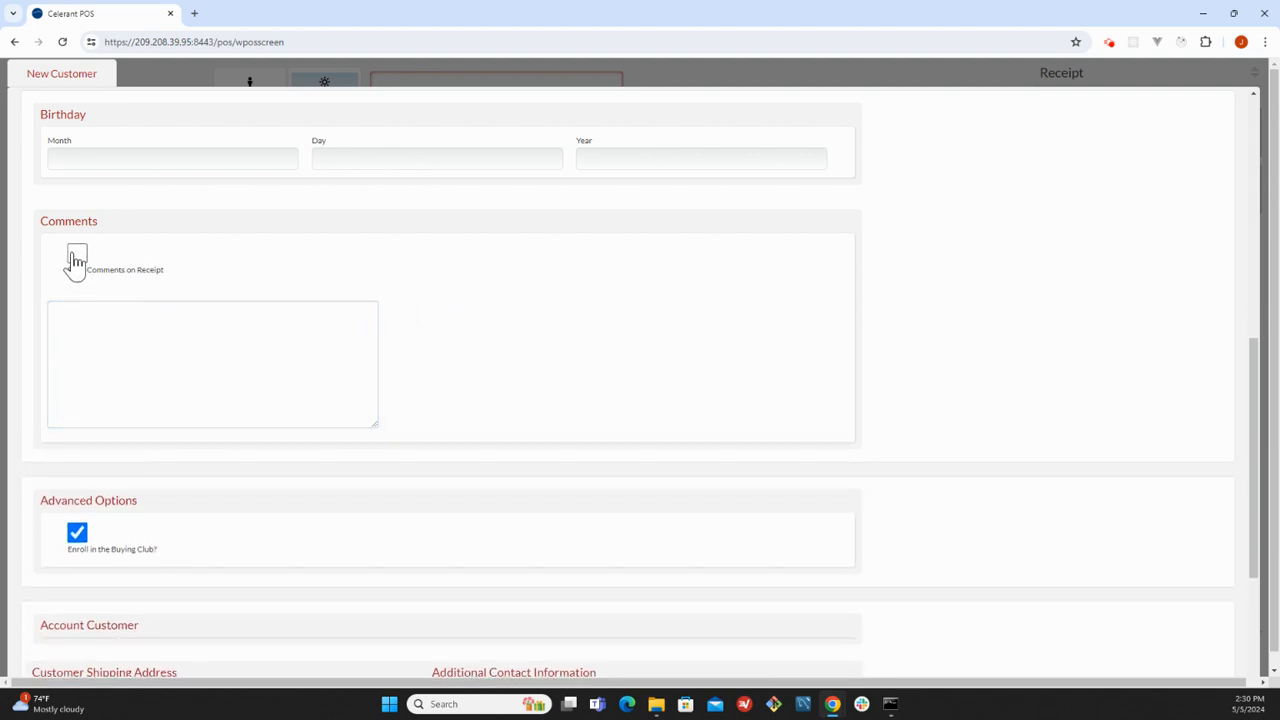
- Compare the shipping address section with the main customer address, and cancel the new customer form
scroll(466, 351, down, 1)
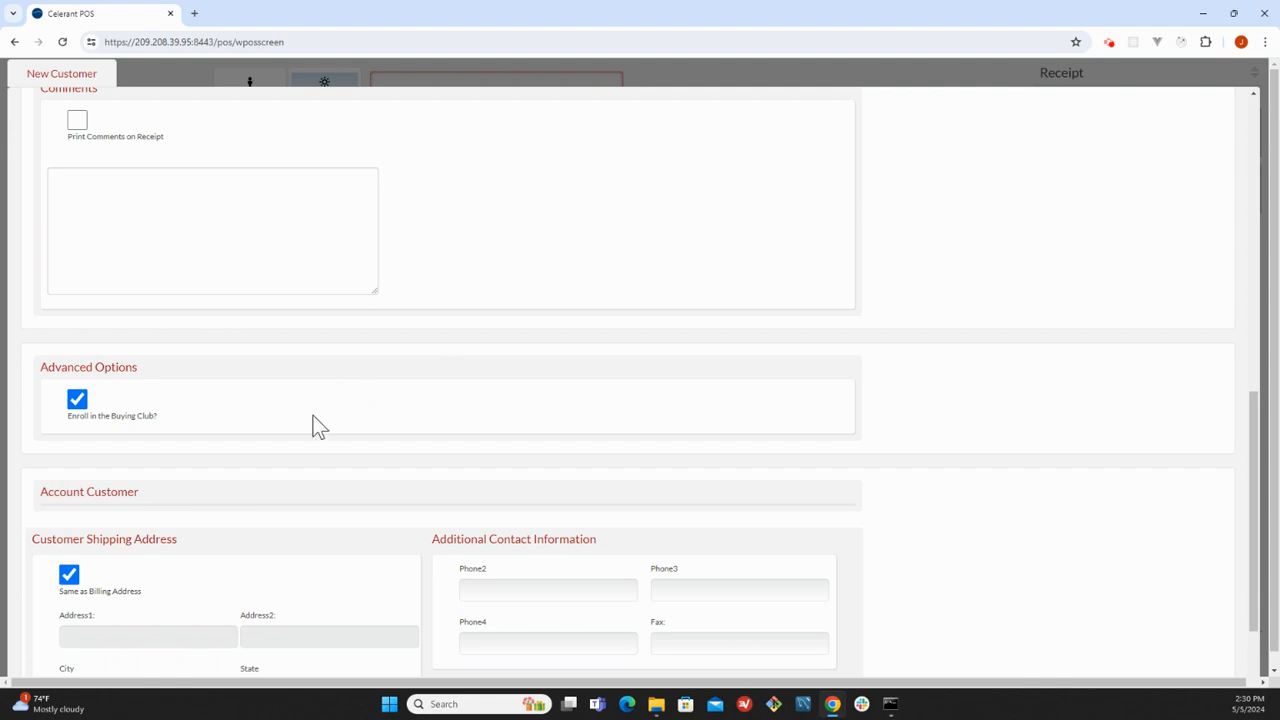
scroll(343, 420, down, 1)
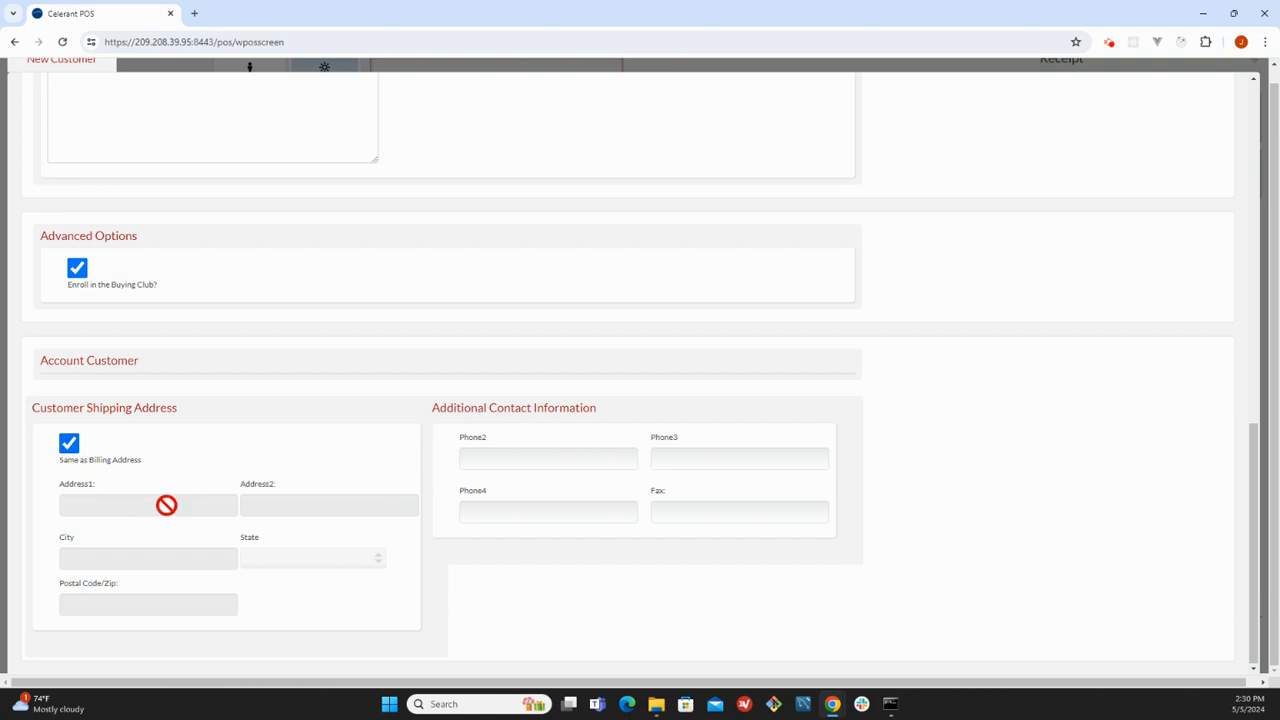
scroll(445, 485, up, 5)
scroll(448, 482, up, 3)
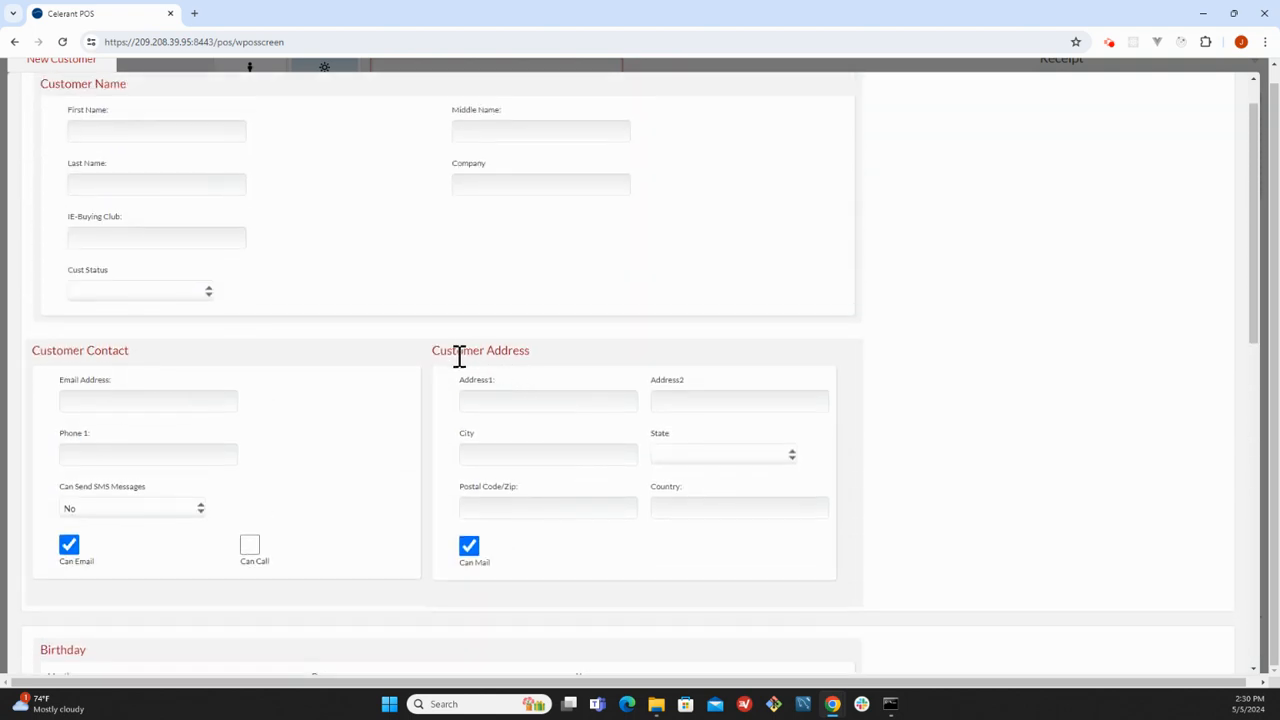
drag(527, 350, 481, 350)
scroll(423, 480, down, 10)
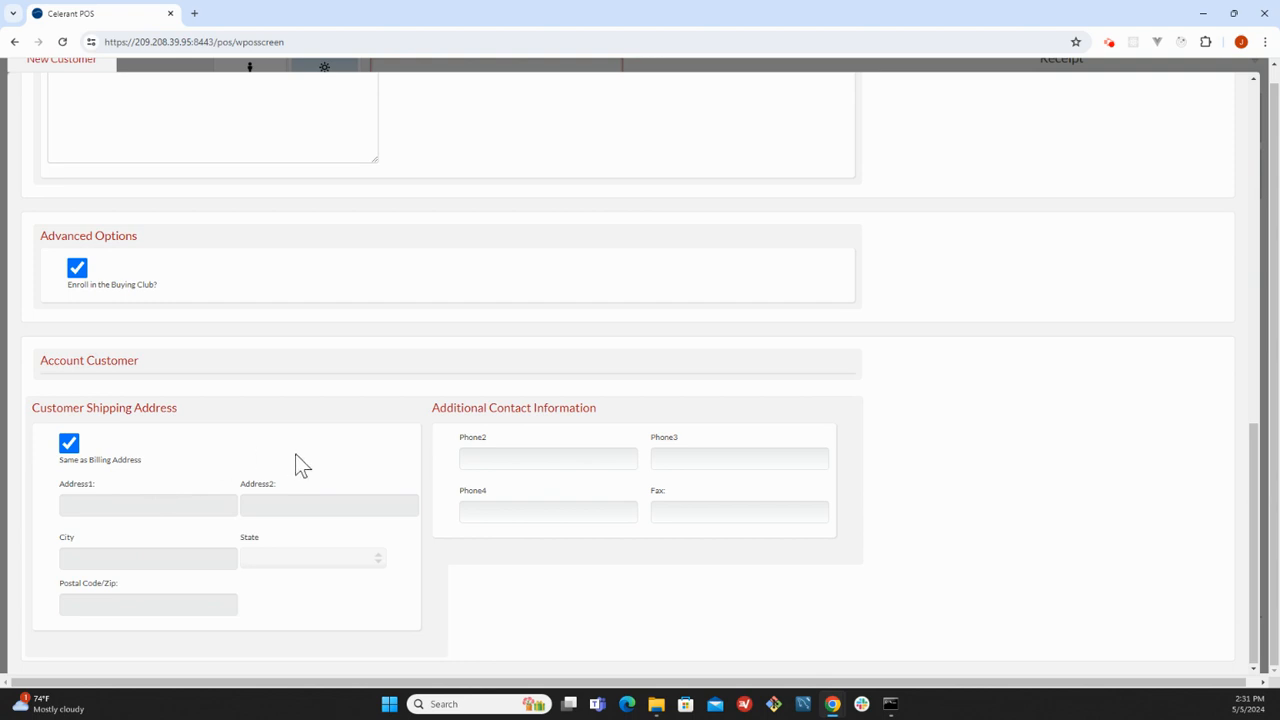
scroll(395, 440, up, 12)
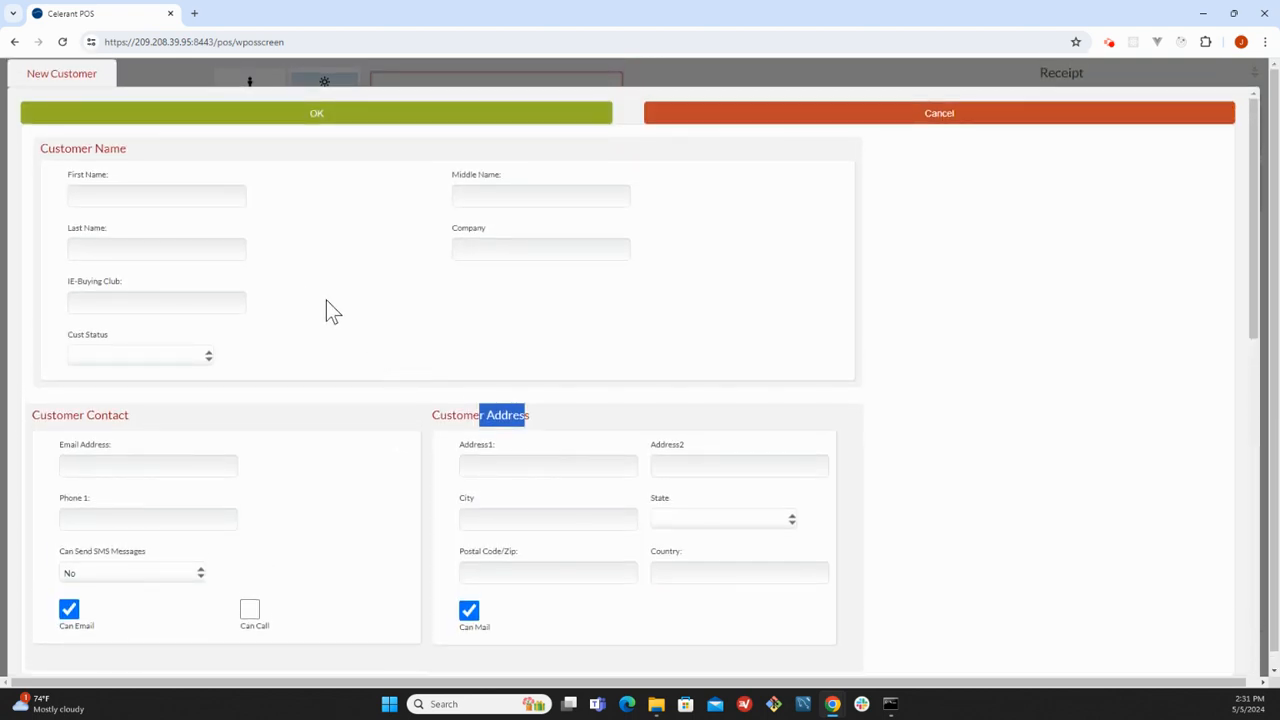
click(843, 123)
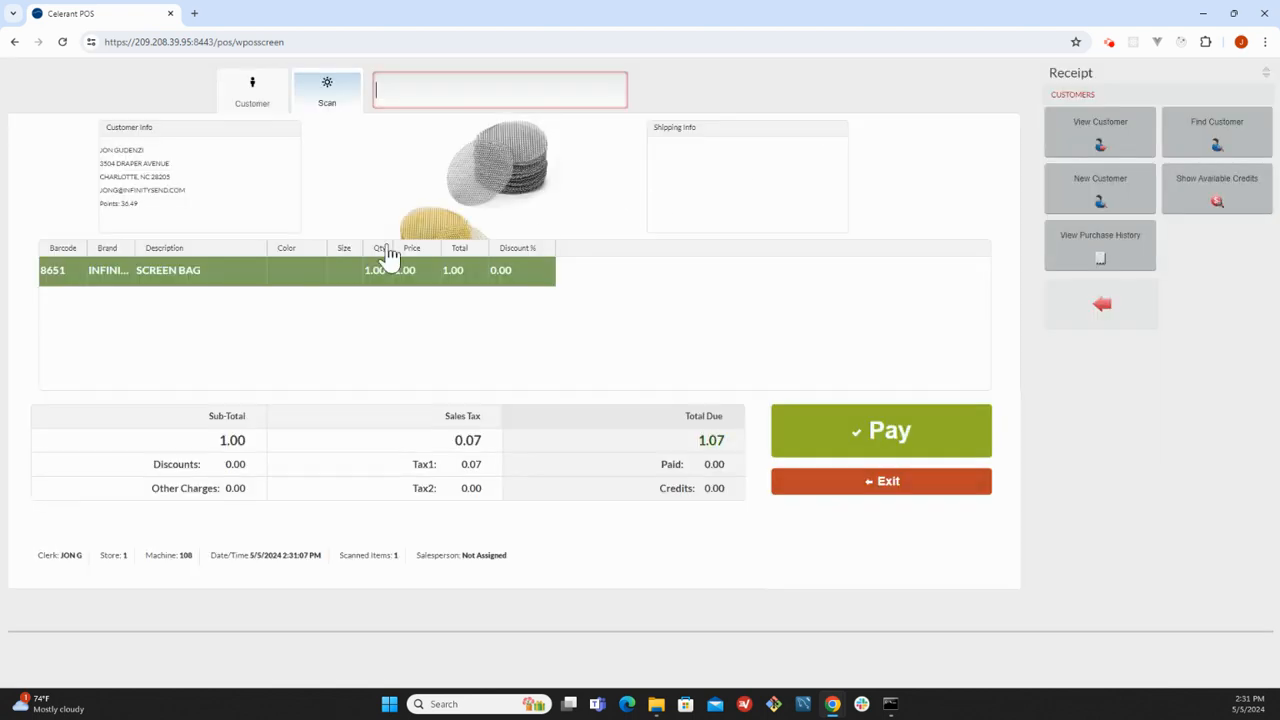
- Check the attached customer's name, address, email and points in the receipt's customer info
drag(183, 219, 92, 141)
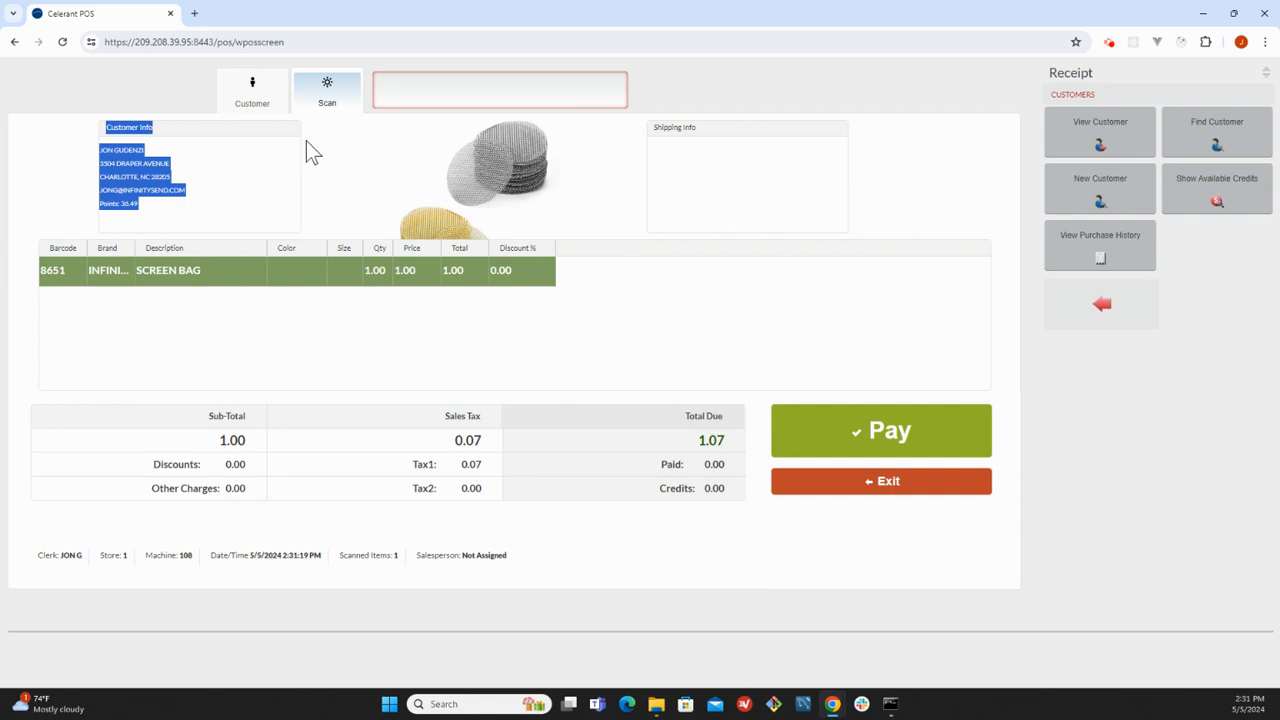
click(168, 209)
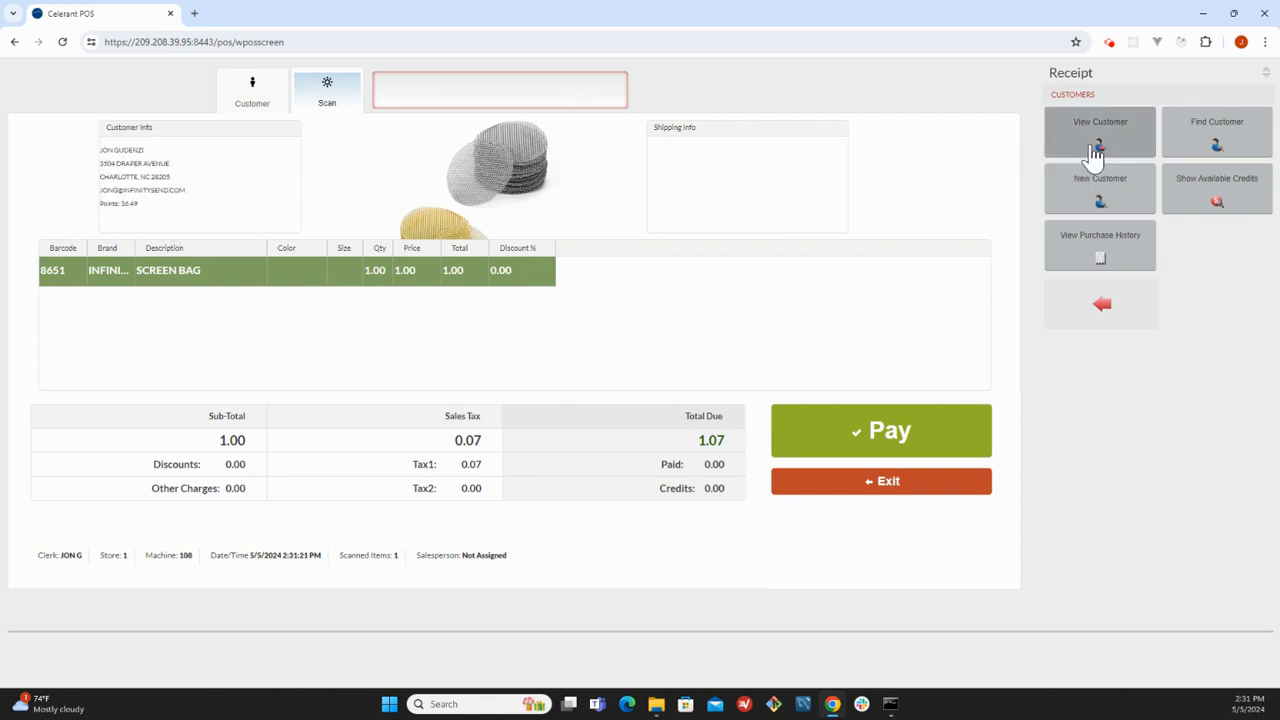
drag(150, 208, 92, 142)
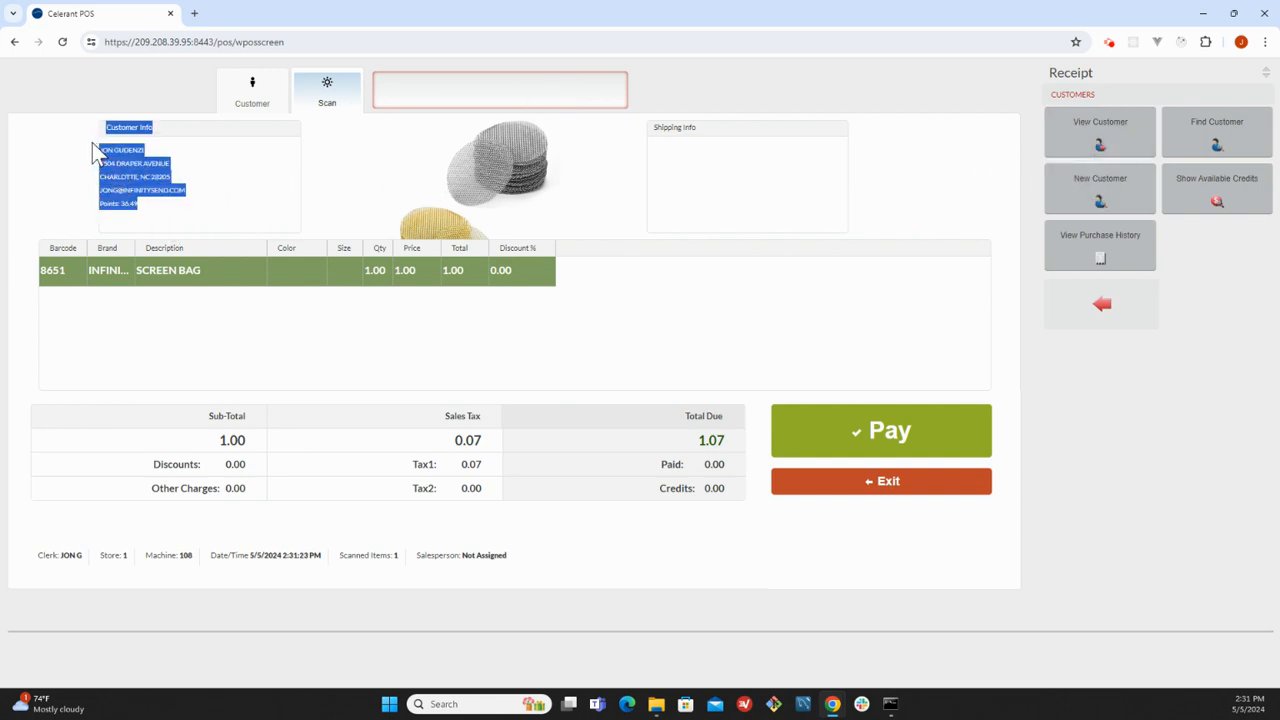
click(172, 202)
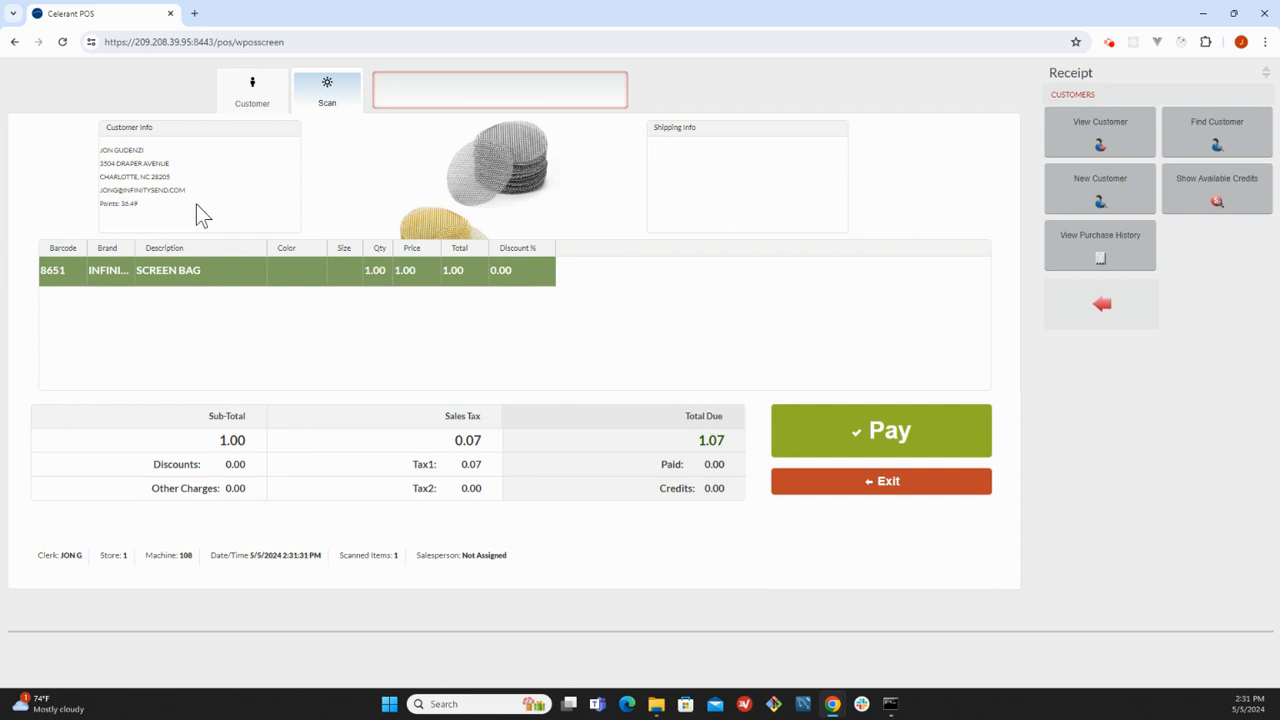
drag(135, 212, 116, 163)
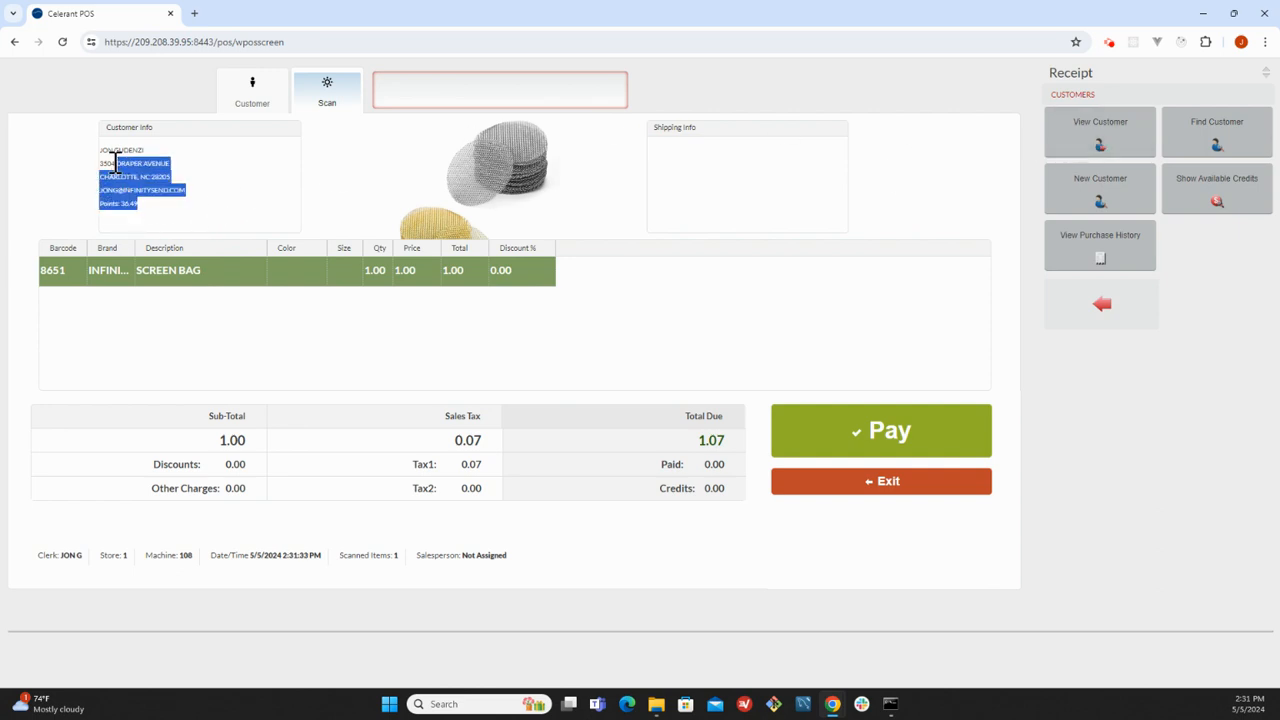
- Open the attached customer's record, check the IE-Buying Club field, and close the record without saving
click(1071, 138)
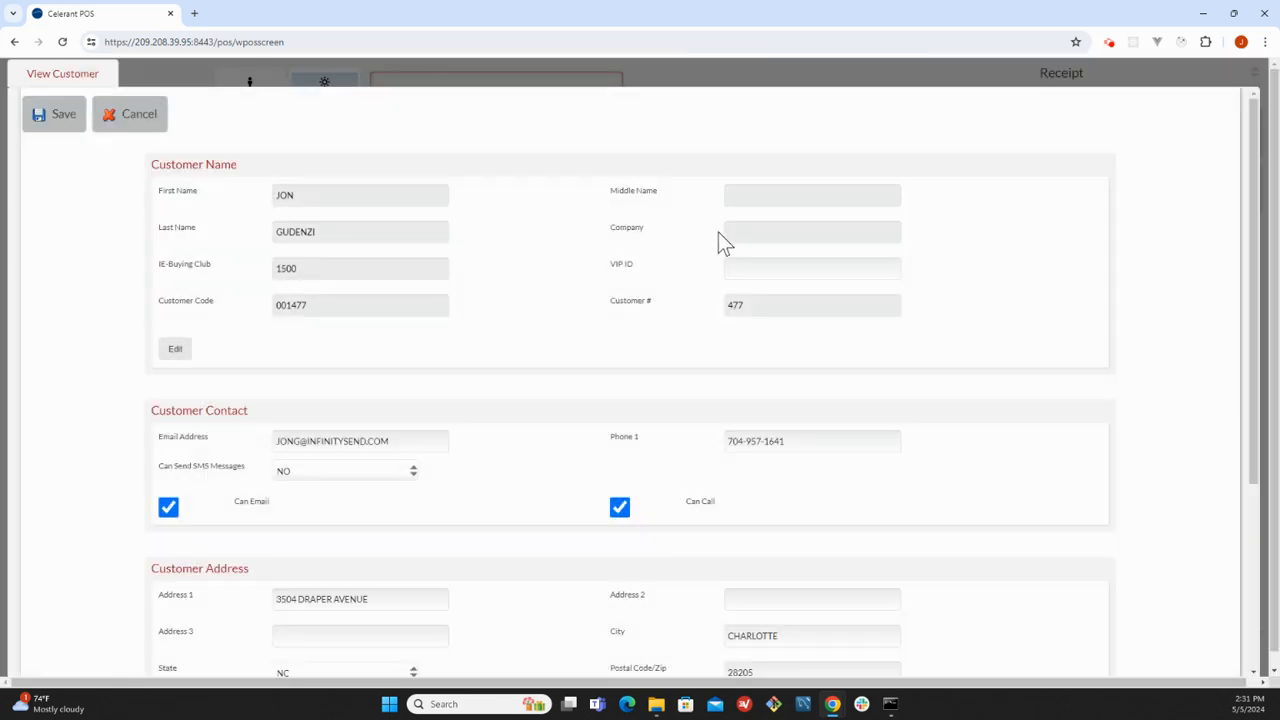
drag(346, 270, 258, 278)
drag(216, 264, 163, 272)
click(135, 118)
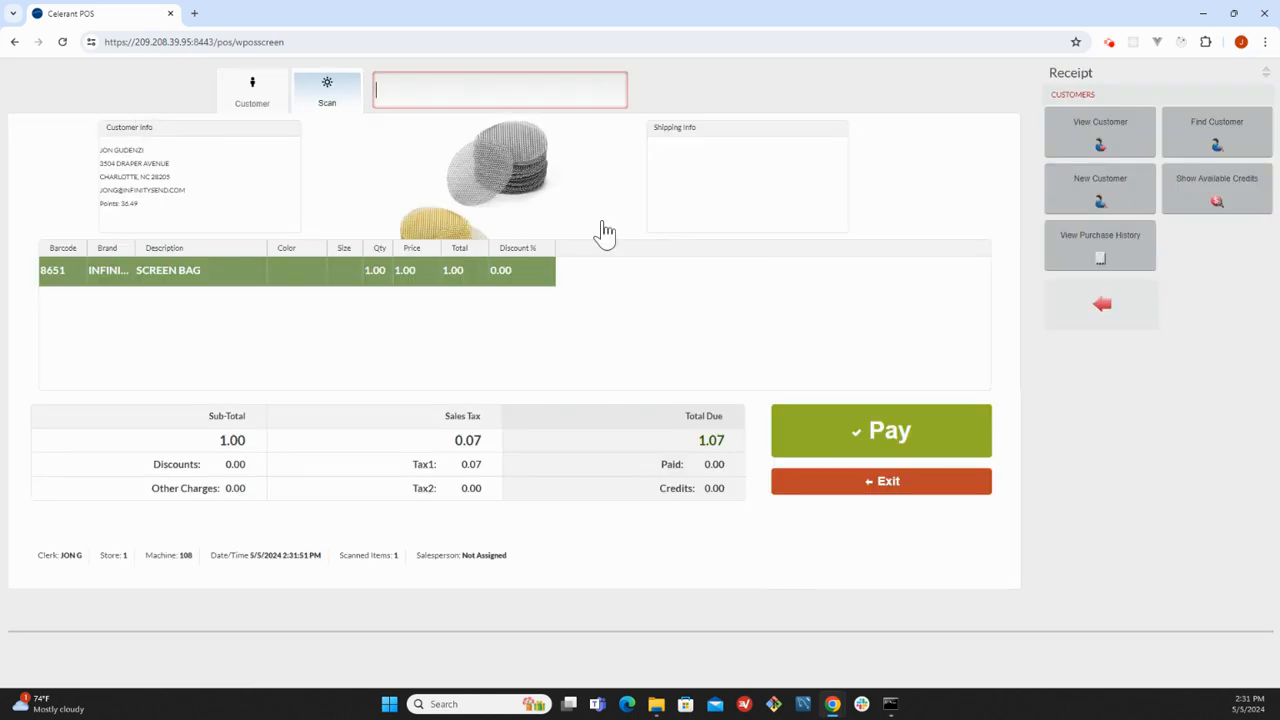
- Review the customer's available credits, widen the store receipt number column, and close the list without applying a credit
click(1222, 202)
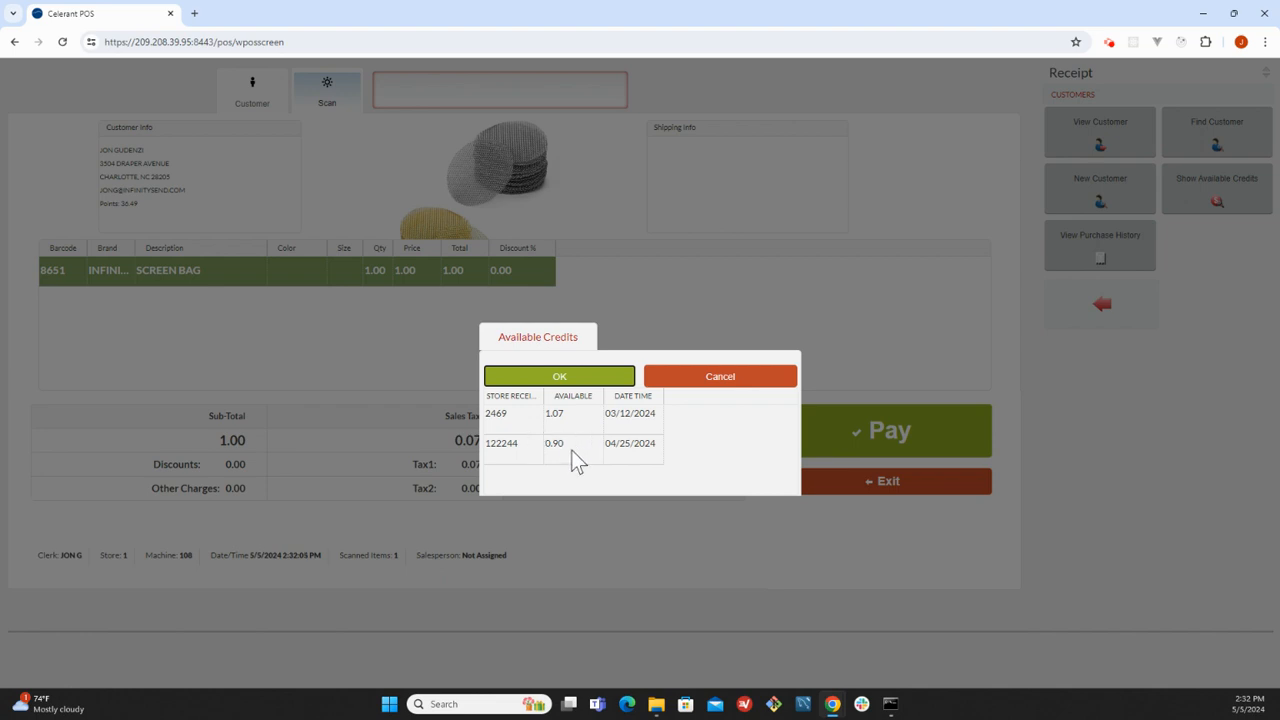
click(501, 418)
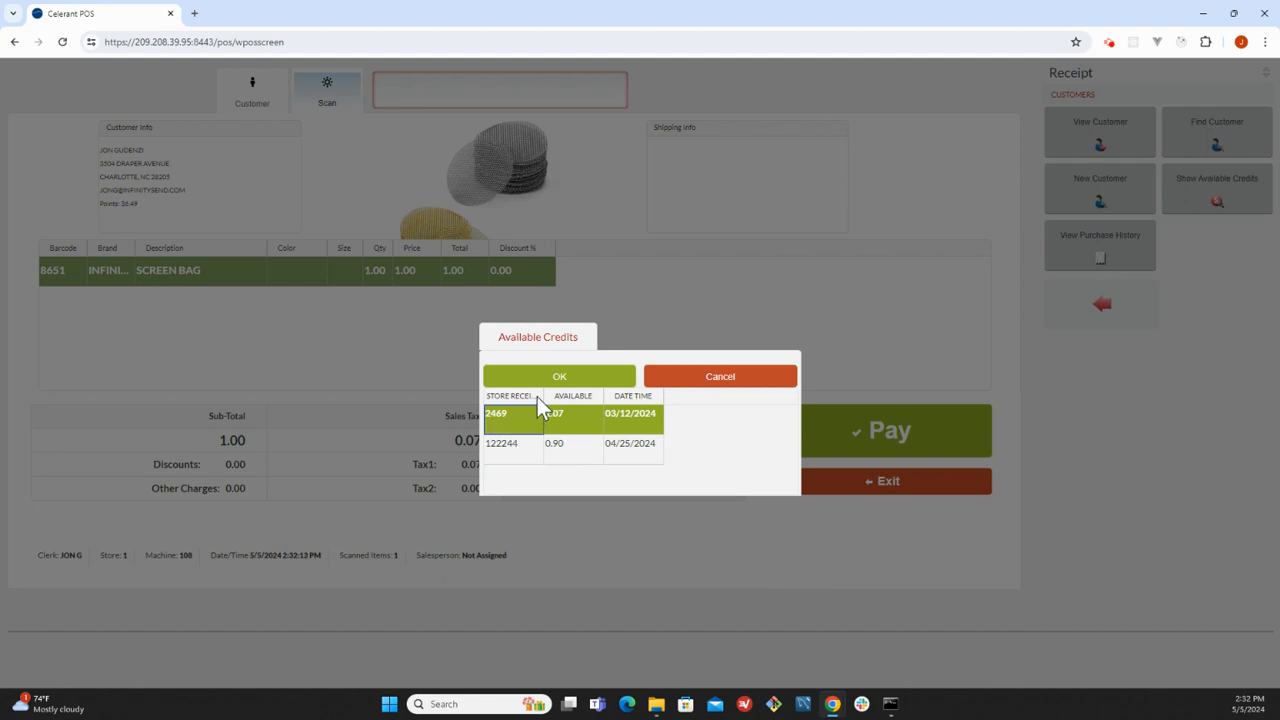
drag(543, 397, 605, 395)
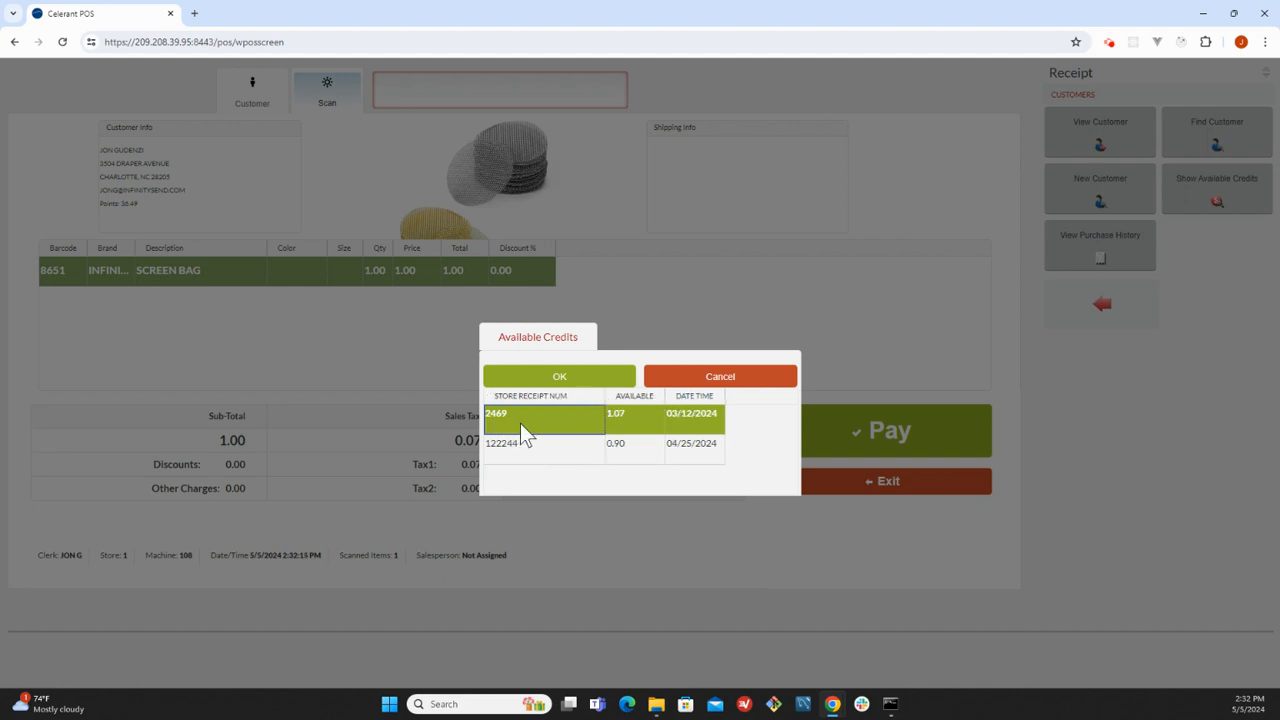
click(636, 421)
click(574, 452)
click(569, 421)
click(556, 380)
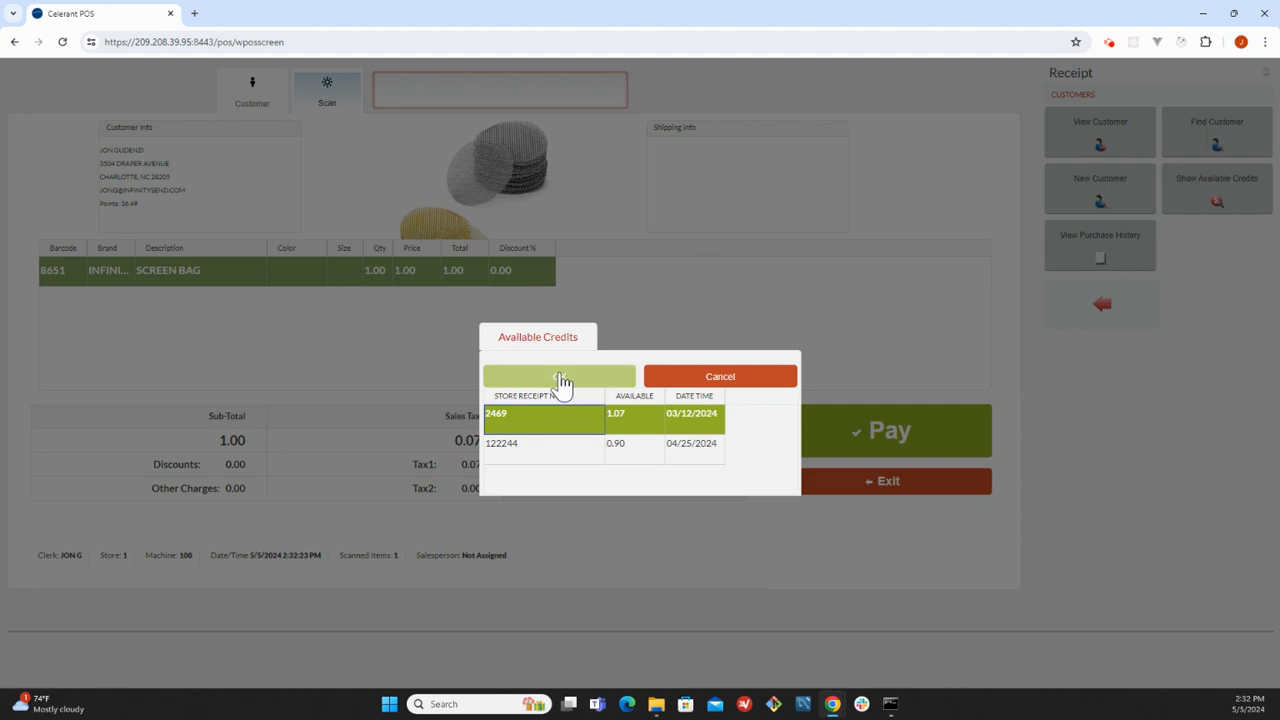
click(722, 378)
- Add item 7537 to the receipt and apply the customer's 1.07 credit dated 03/12/2024
text(7537)
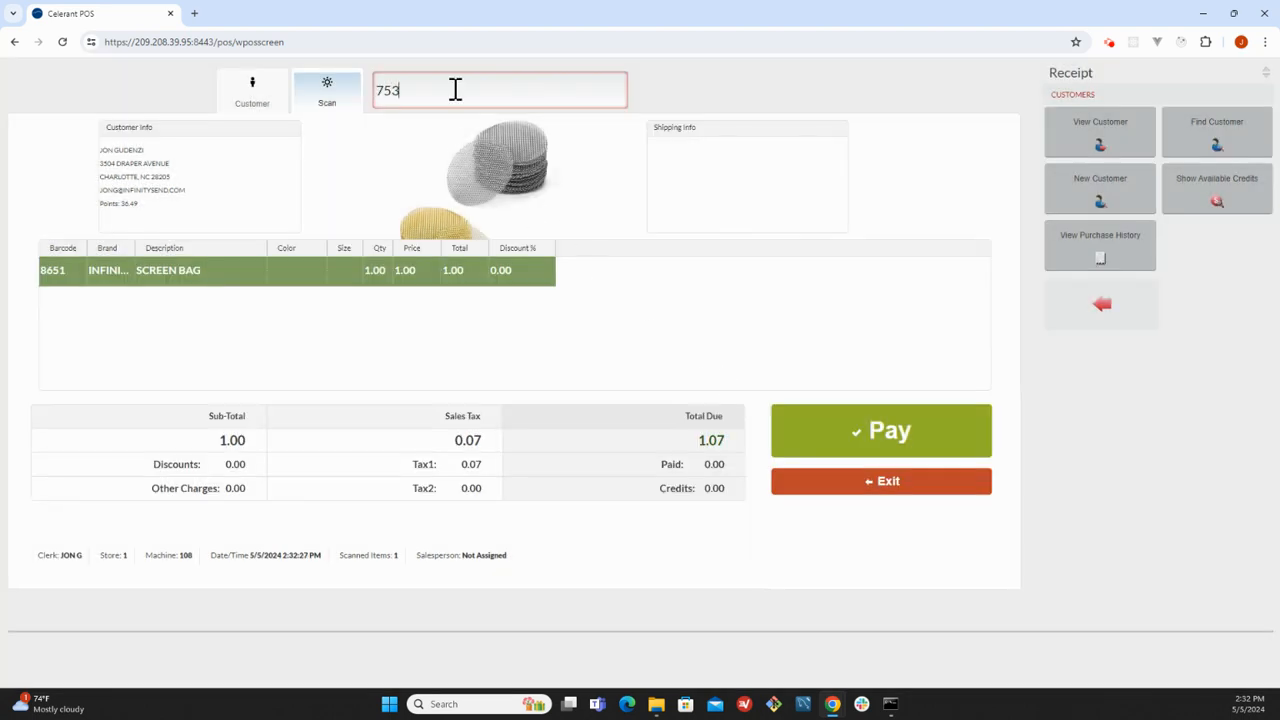
key(Return)
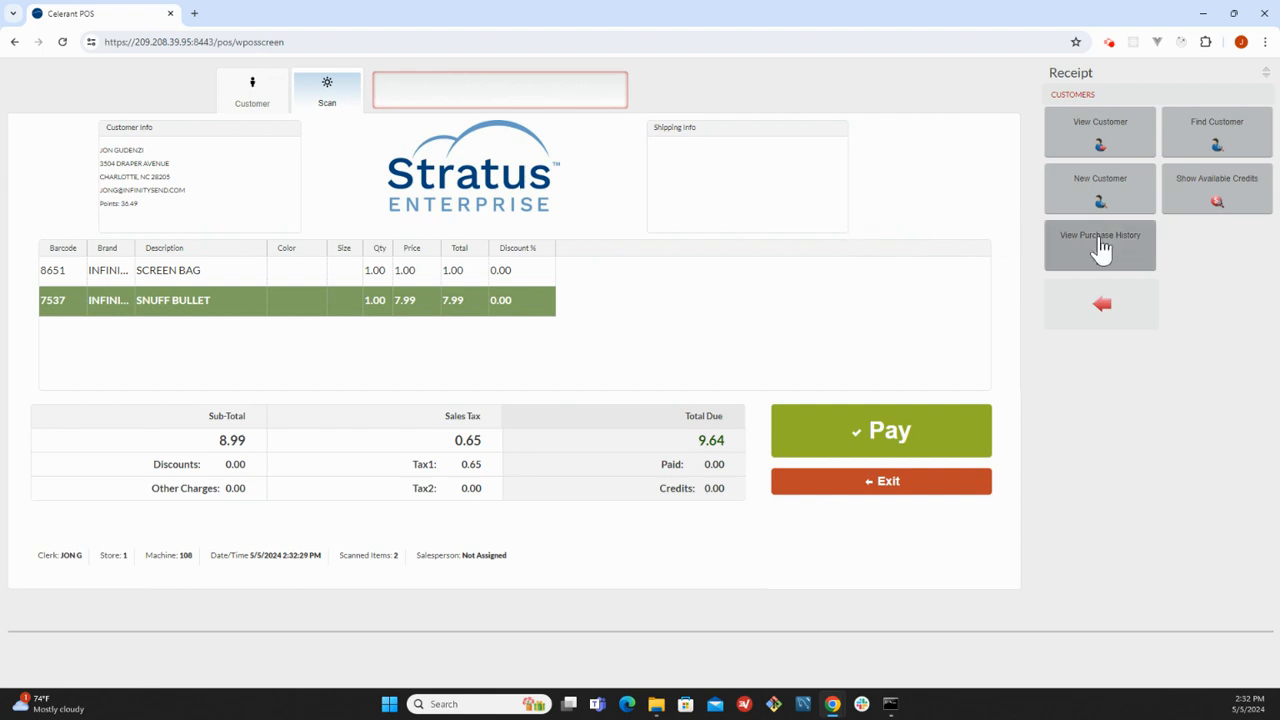
click(1197, 192)
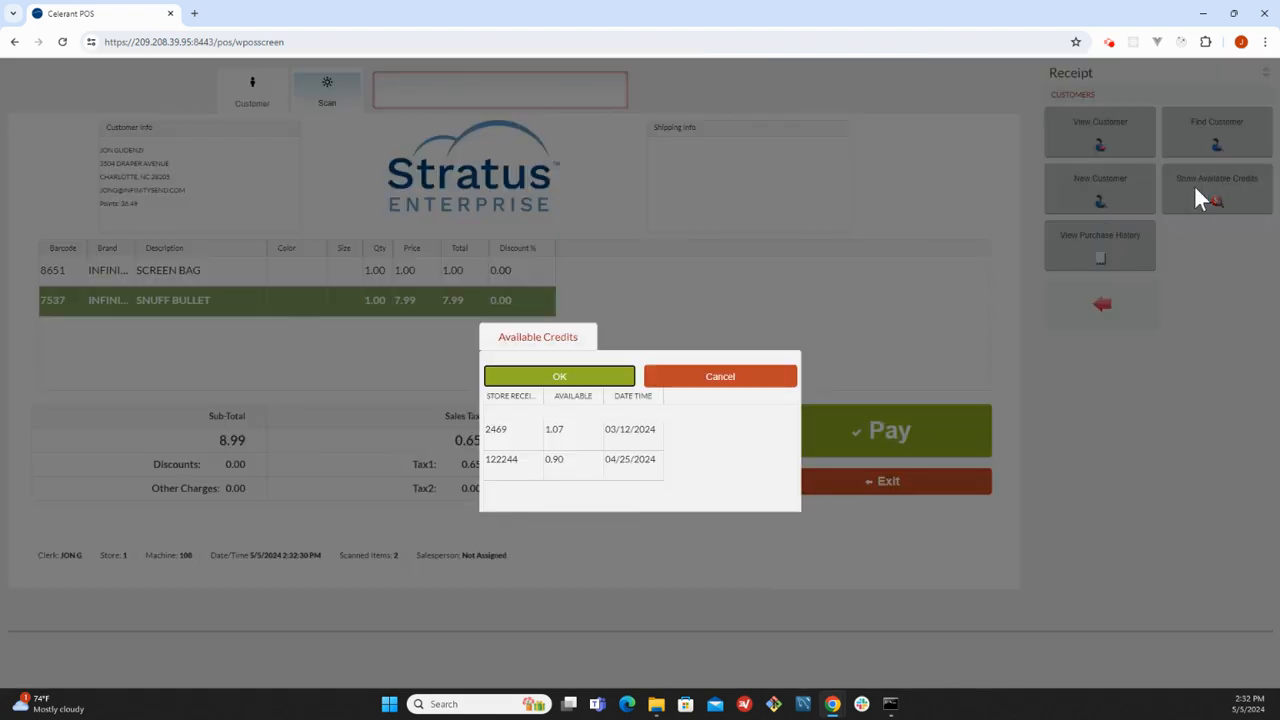
click(516, 419)
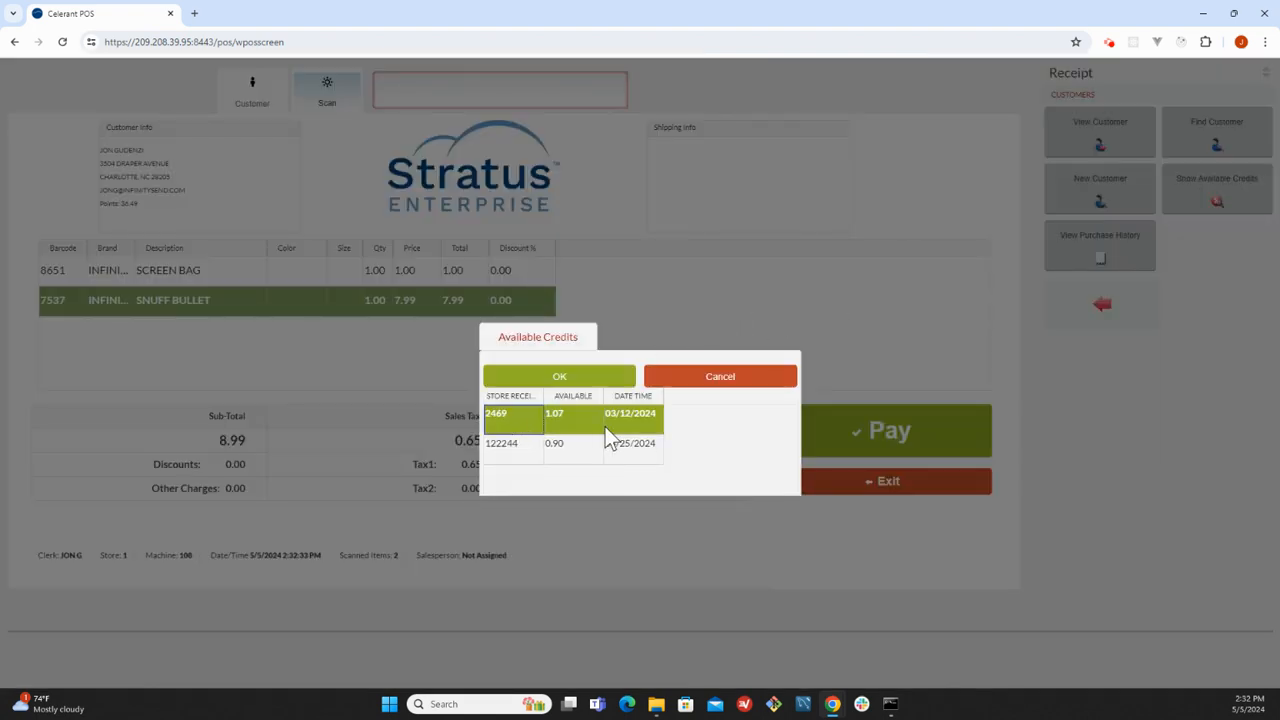
click(573, 380)
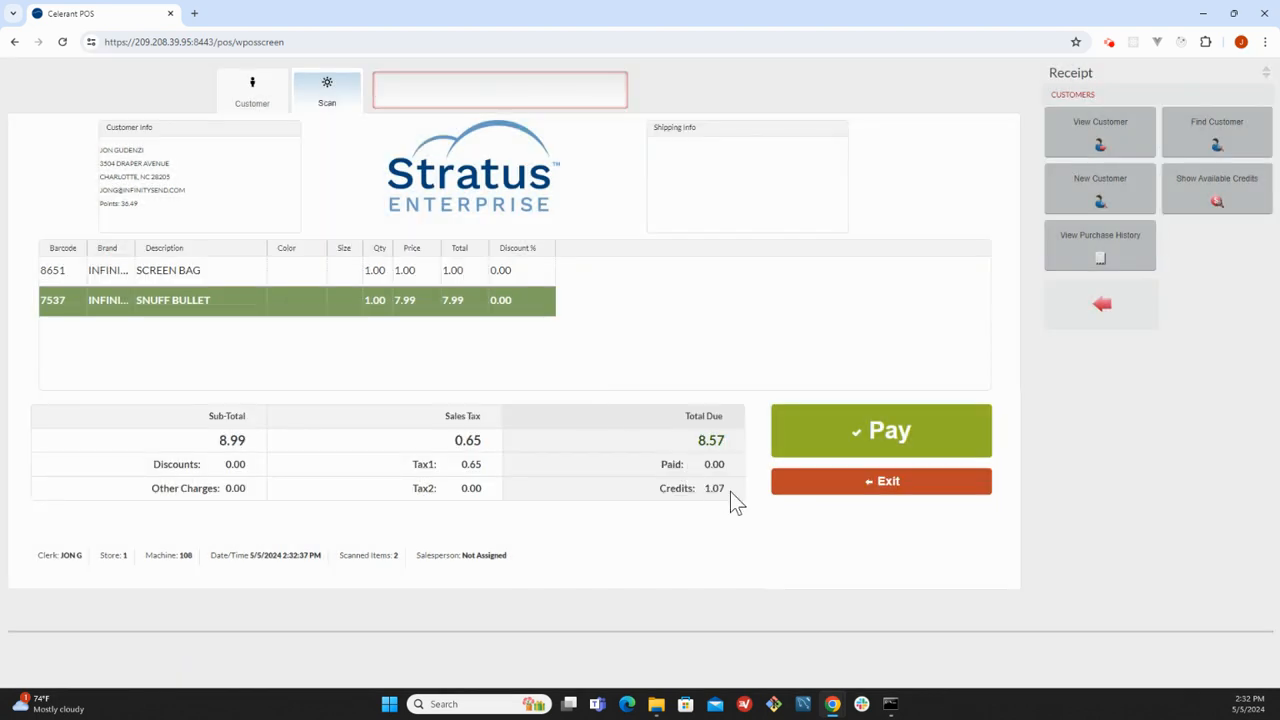
double_click(720, 440)
- Apply the customer's 0.90 credit dated 04/25/2024 to the receipt and check the total due and credits
click(1199, 203)
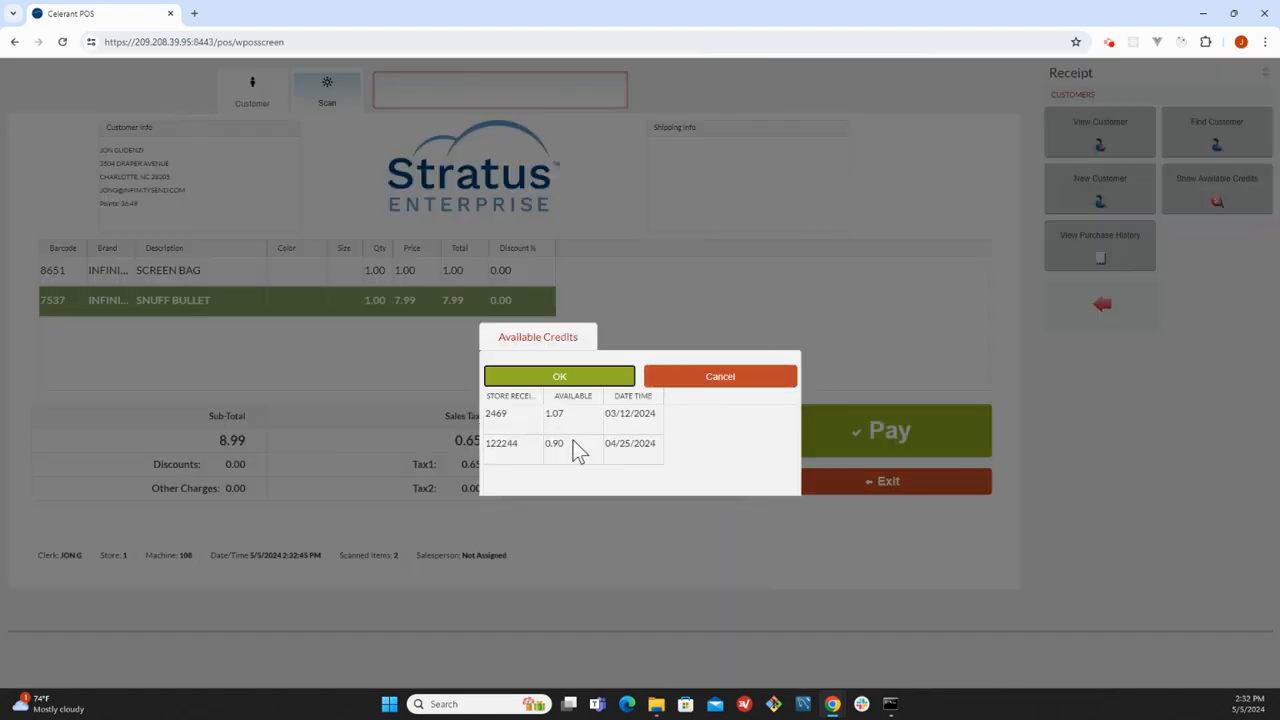
click(511, 416)
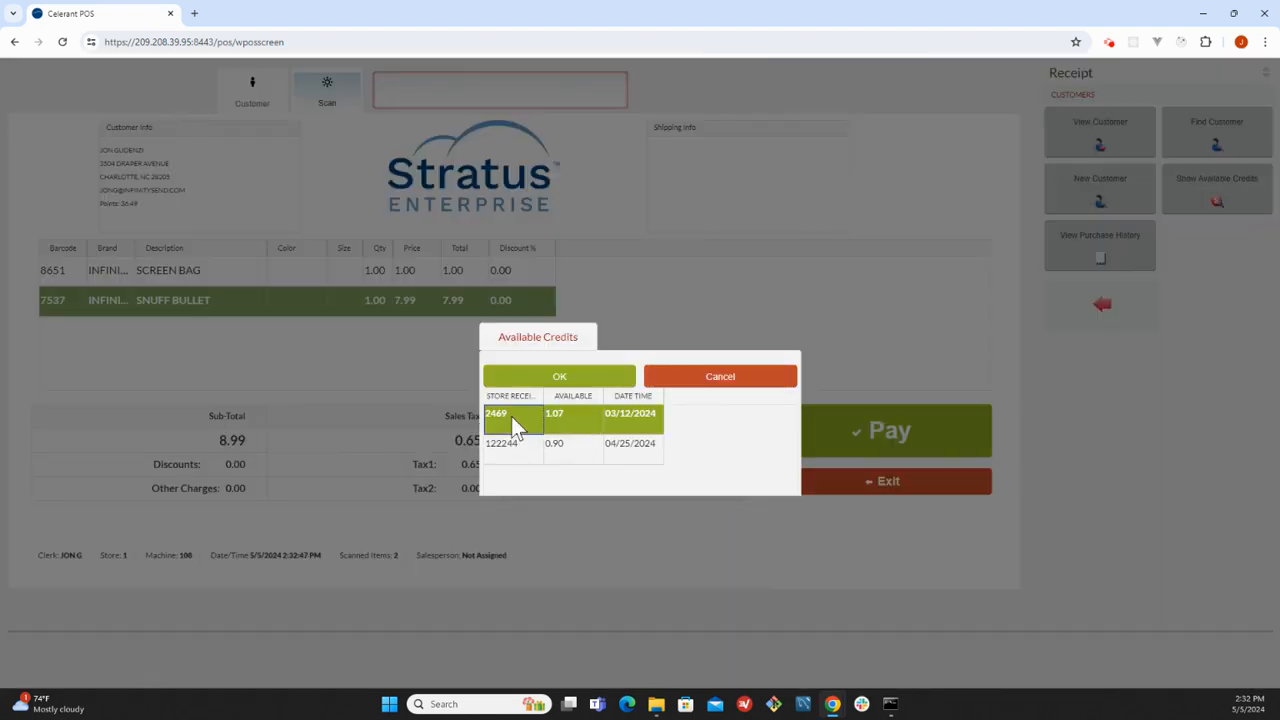
click(562, 378)
click(702, 395)
click(521, 449)
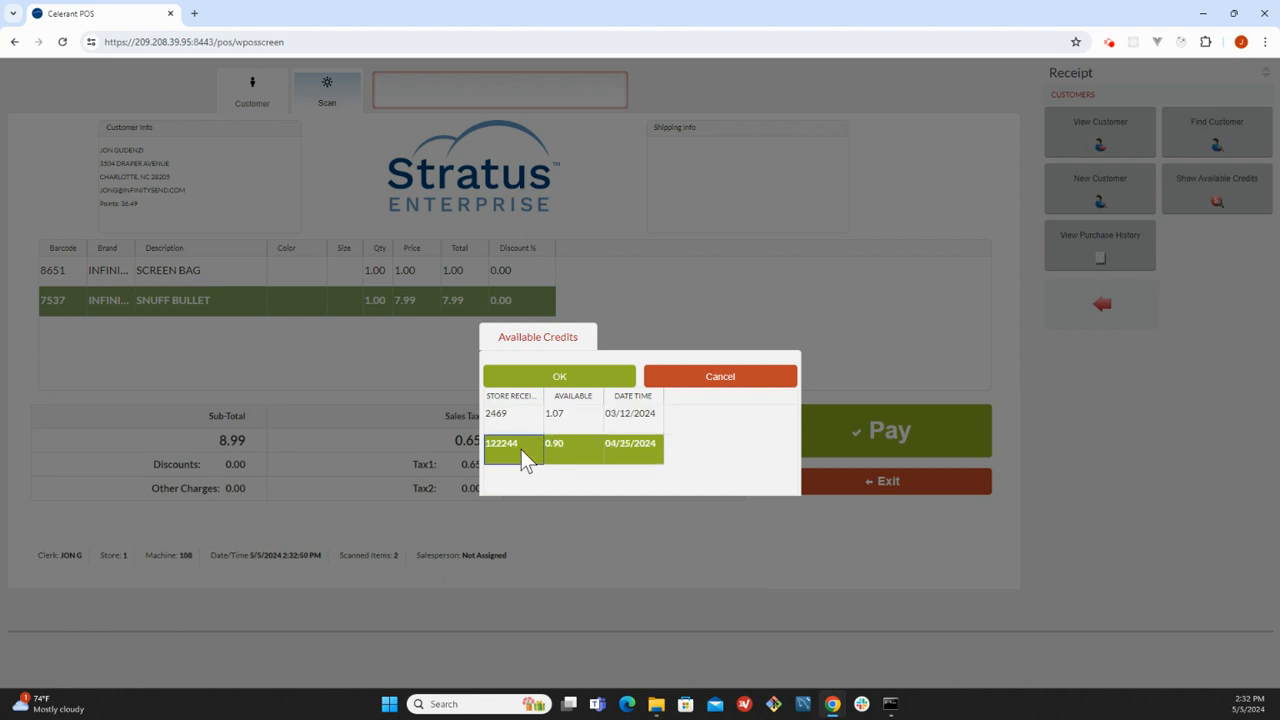
click(578, 378)
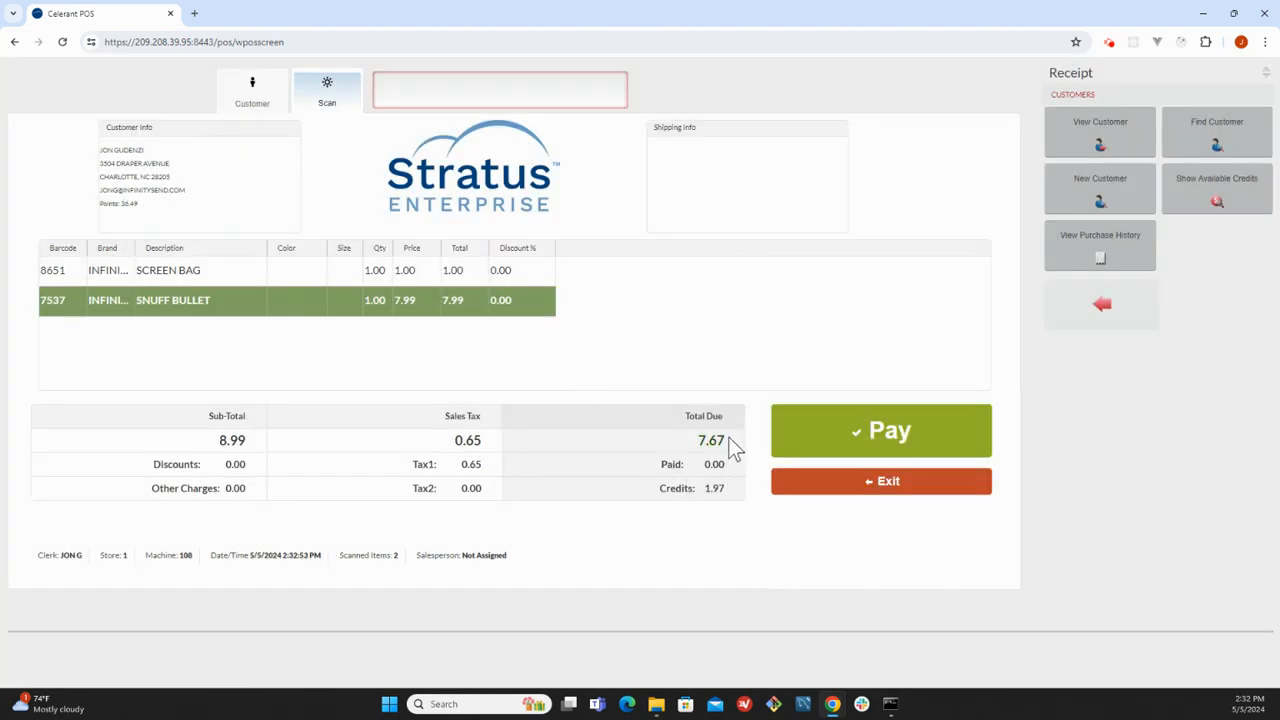
double_click(728, 445)
double_click(716, 489)
- Open the customer's purchase history and review this year's sales and returned amounts in the overview
click(1072, 257)
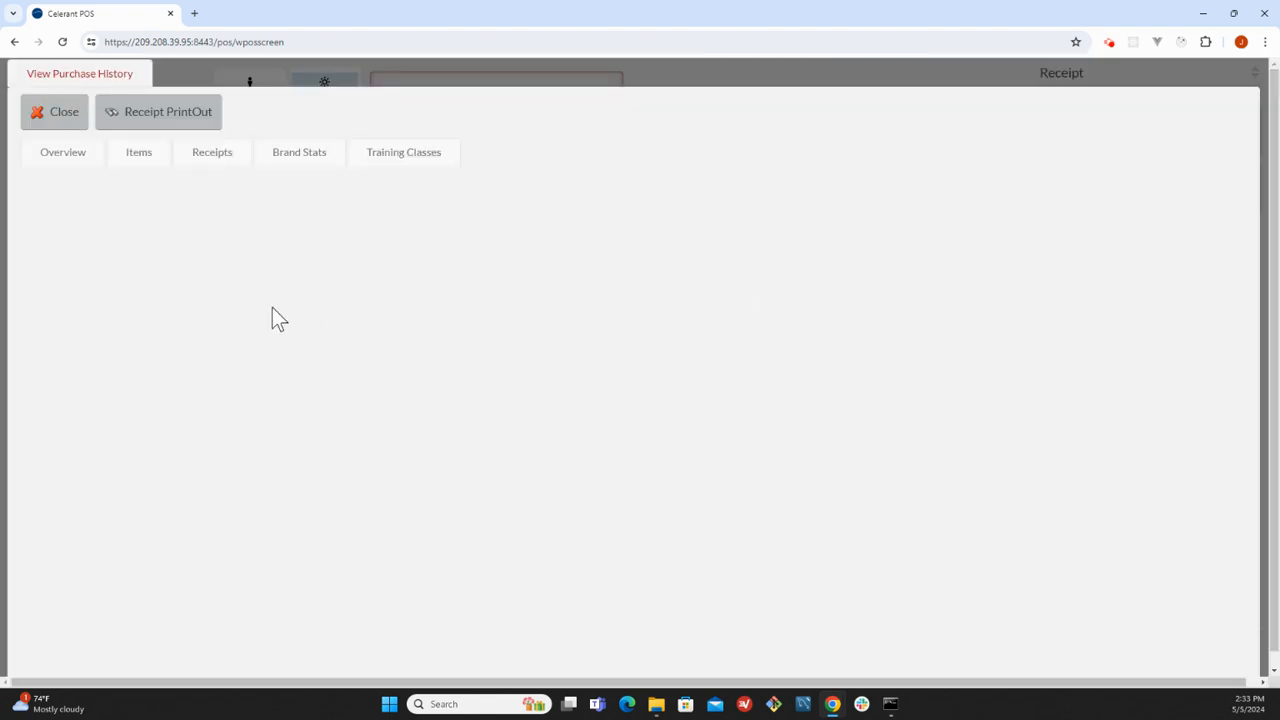
click(57, 111)
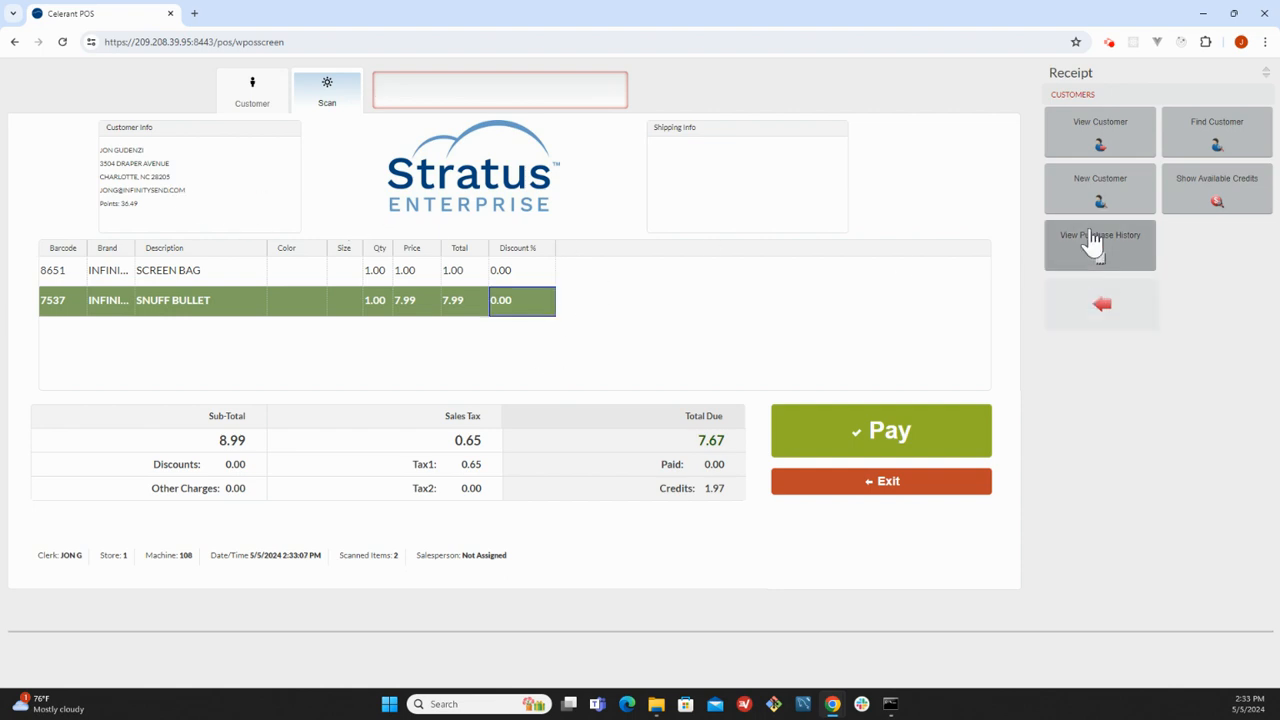
click(1093, 247)
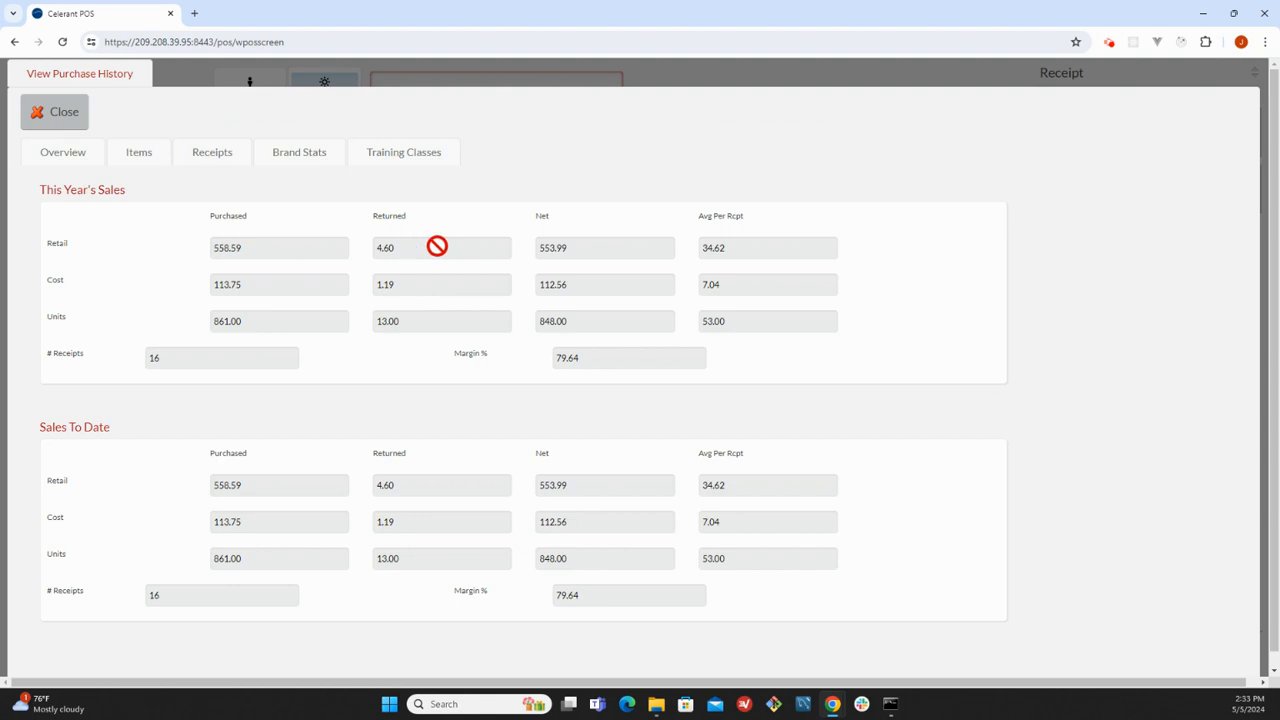
drag(408, 248, 366, 259)
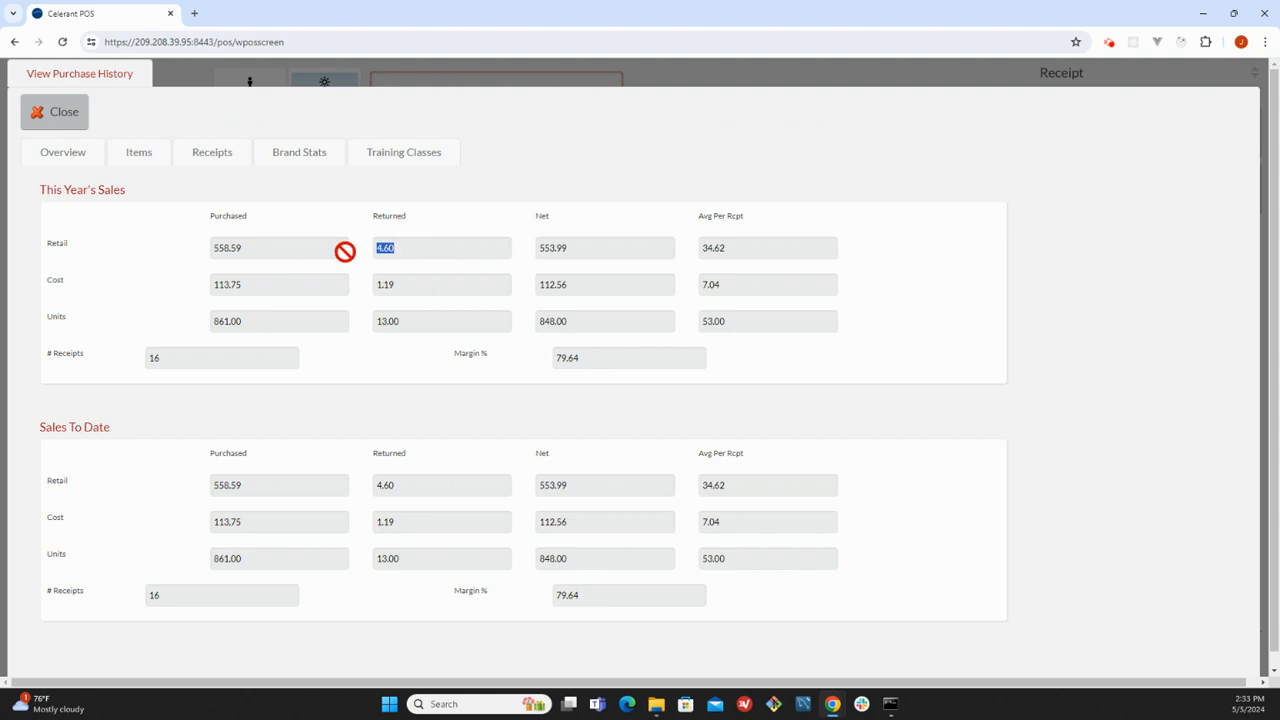
- Review the customer's purchased items, comparing receipt numbers, returned and sold quantities, and the store of each purchase
click(138, 163)
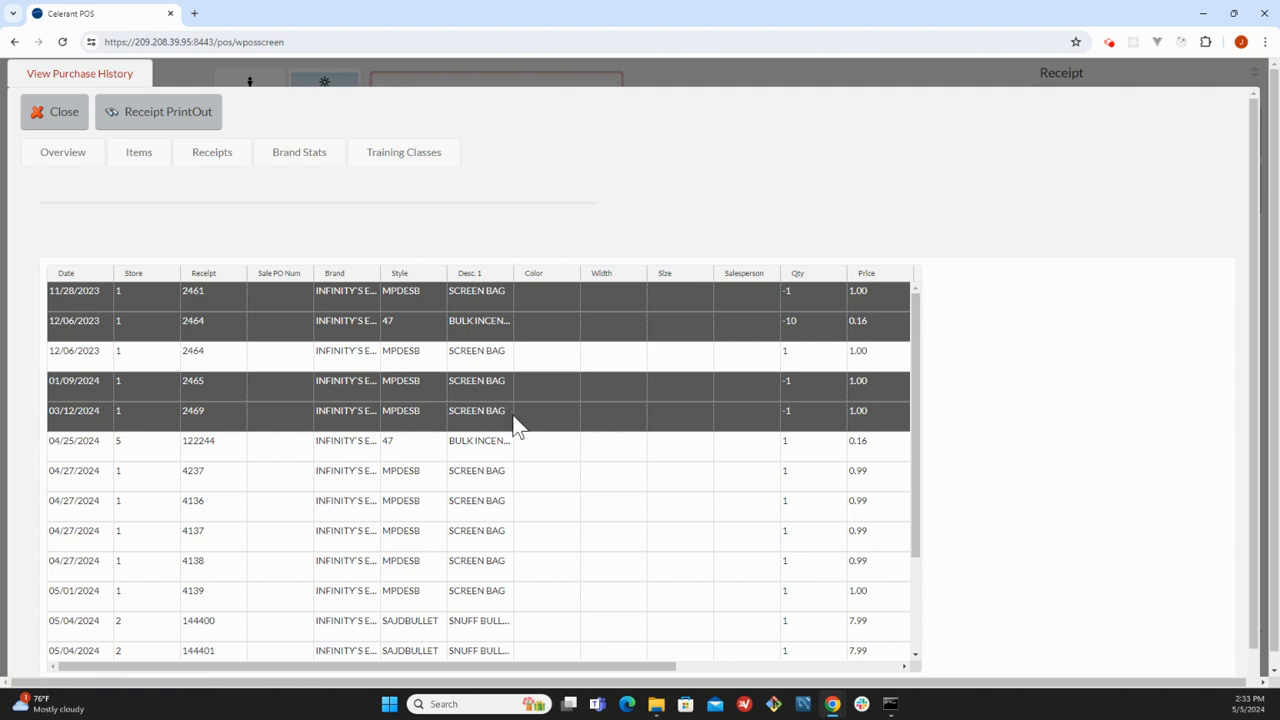
click(198, 452)
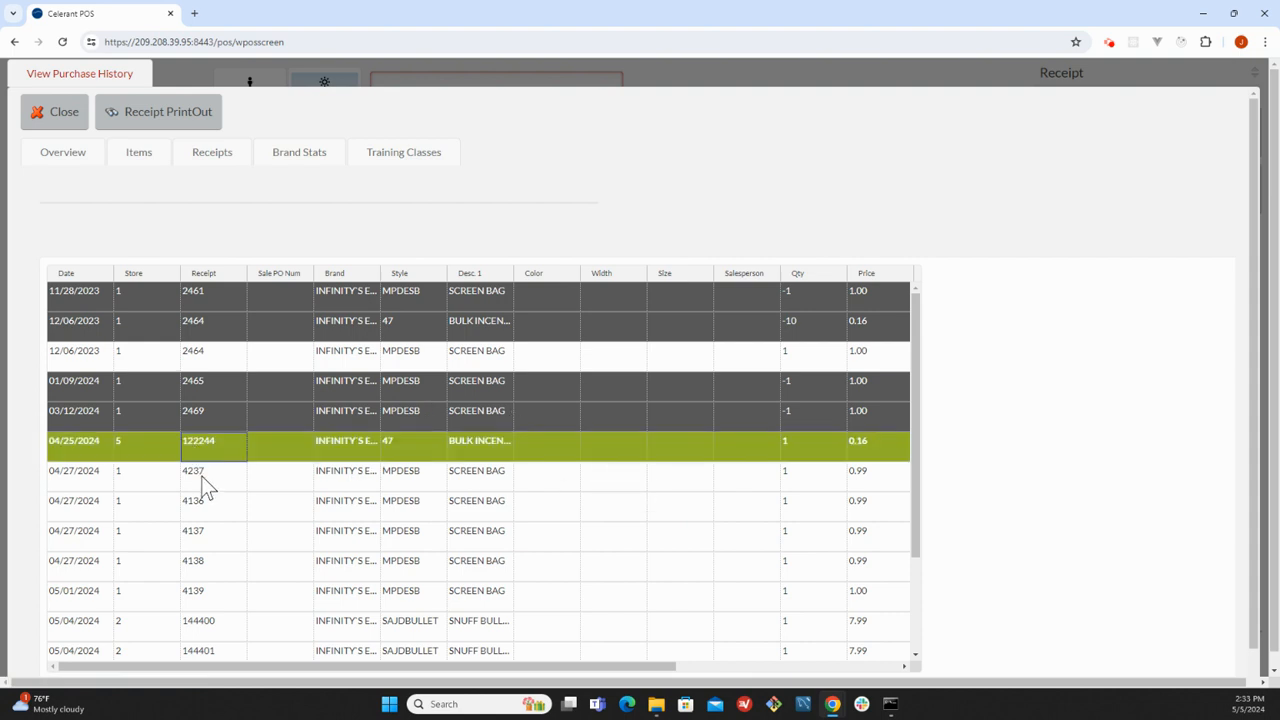
click(204, 484)
click(206, 510)
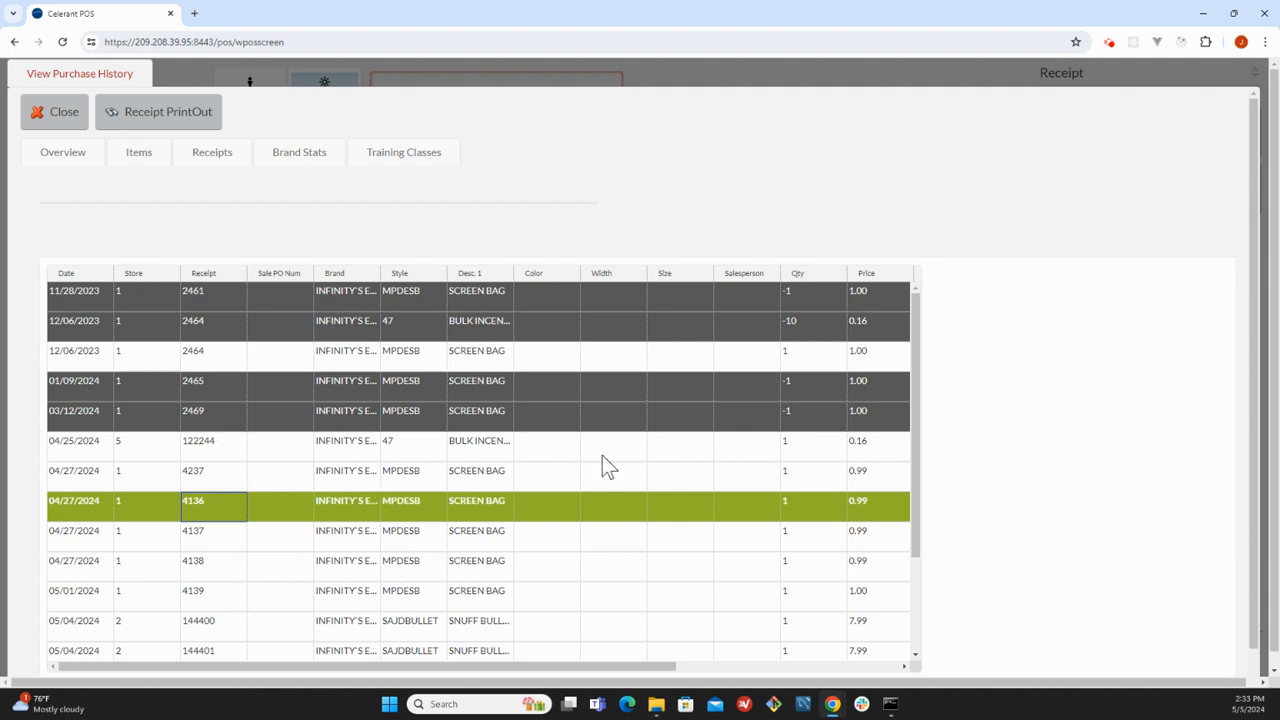
click(803, 320)
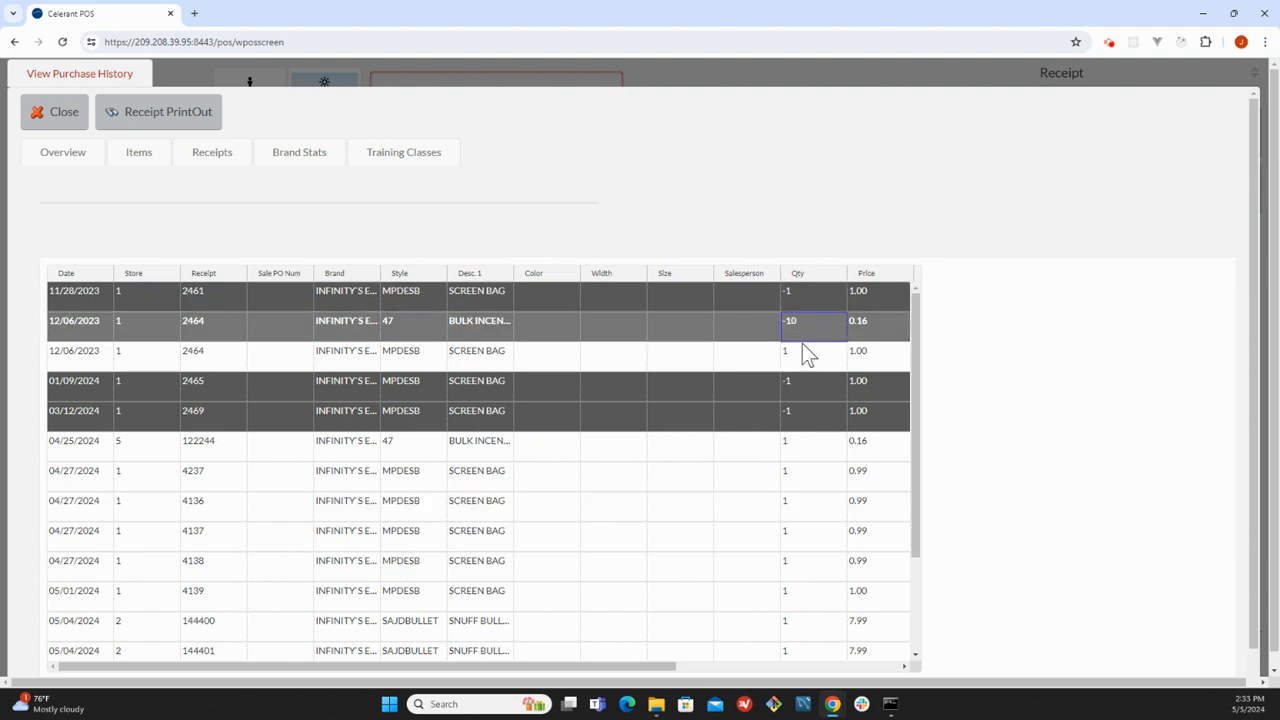
click(802, 355)
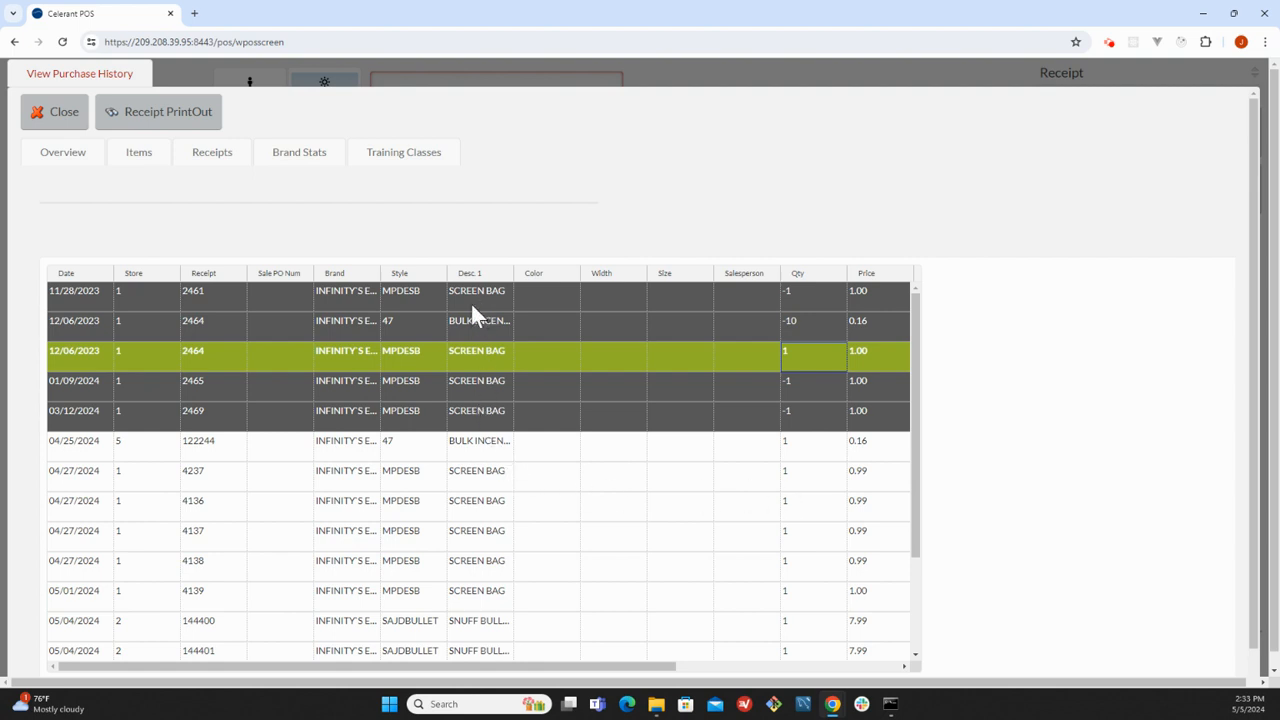
click(130, 292)
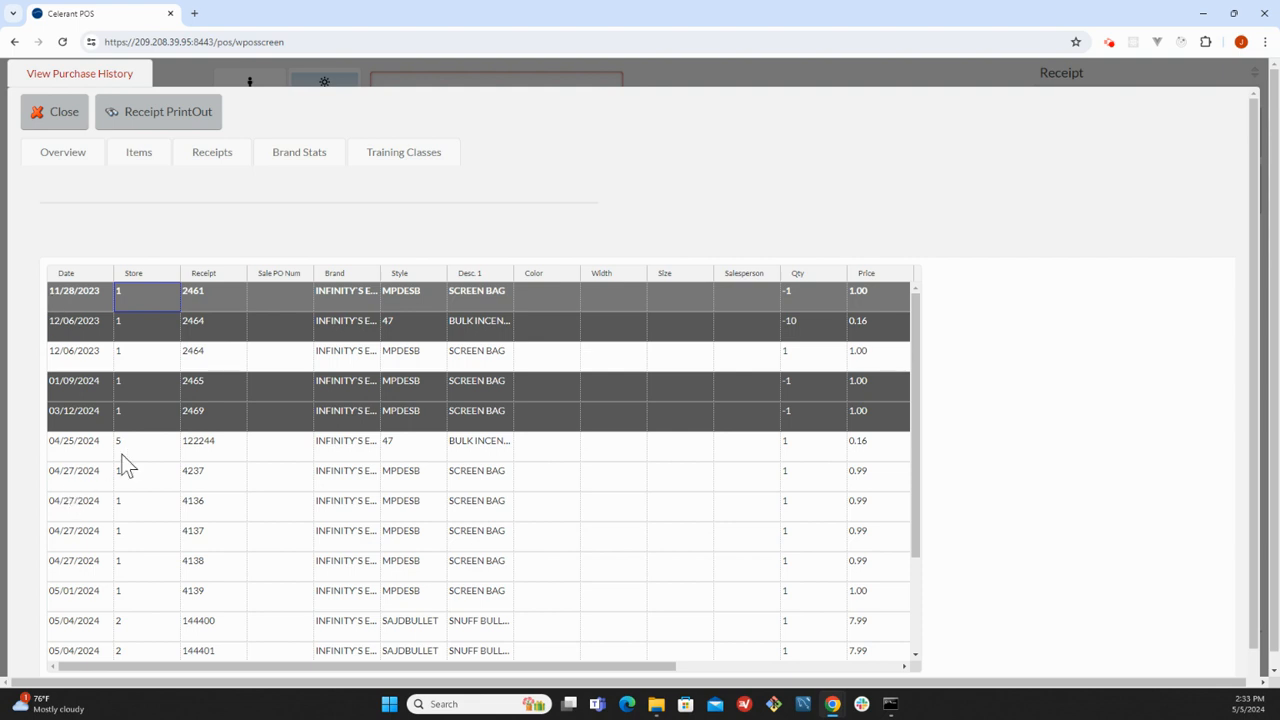
click(208, 452)
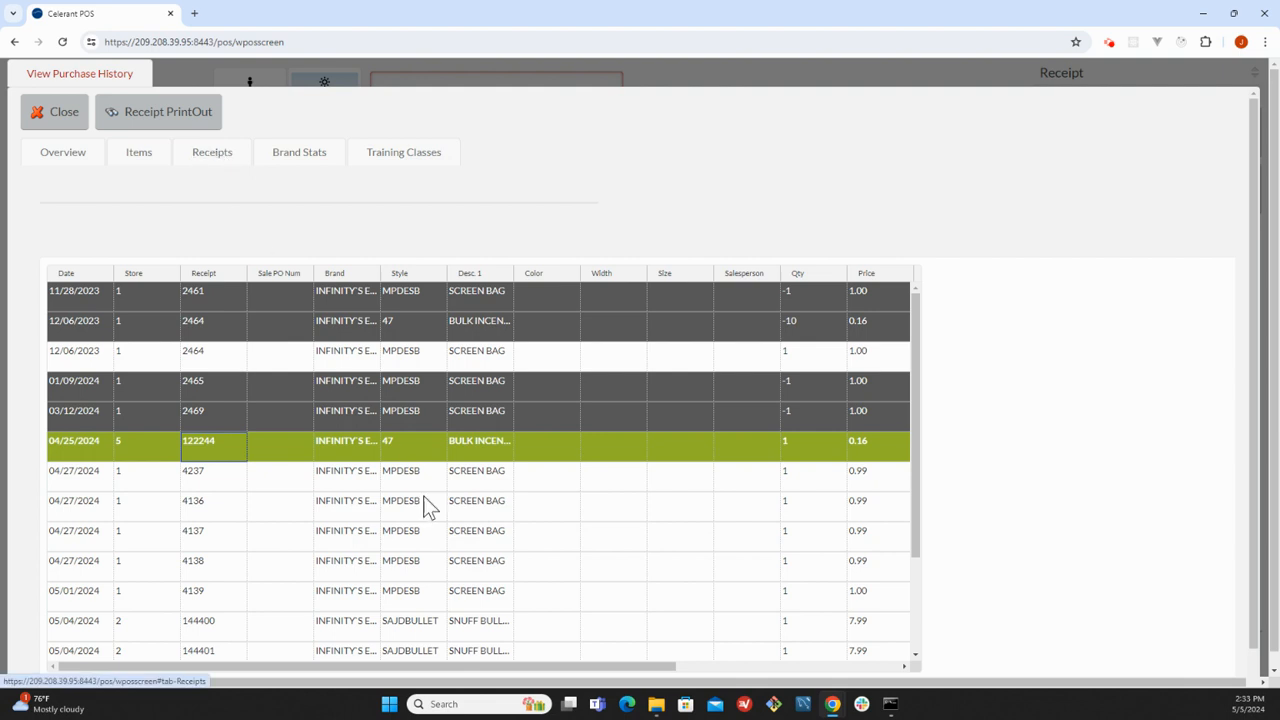
- Review the customer's receipt history and examine the 04/25/2024 receipt from store 5 and its available credit
click(218, 157)
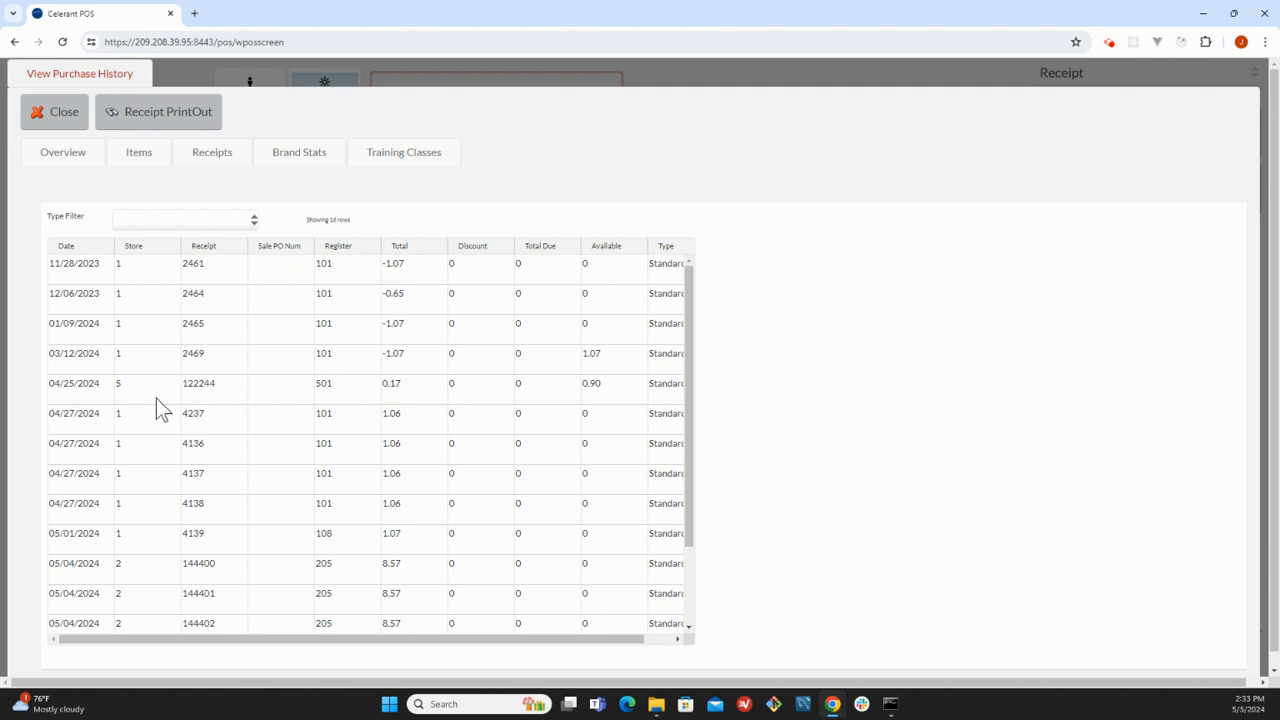
click(226, 395)
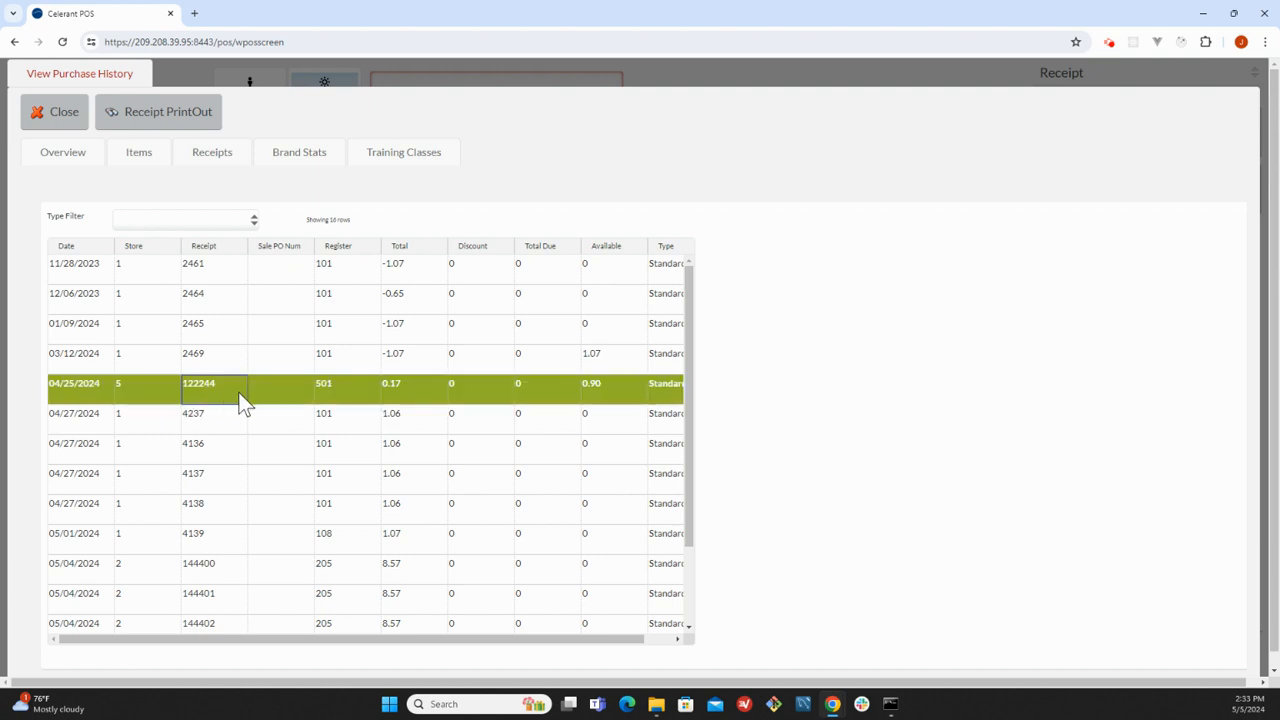
click(138, 160)
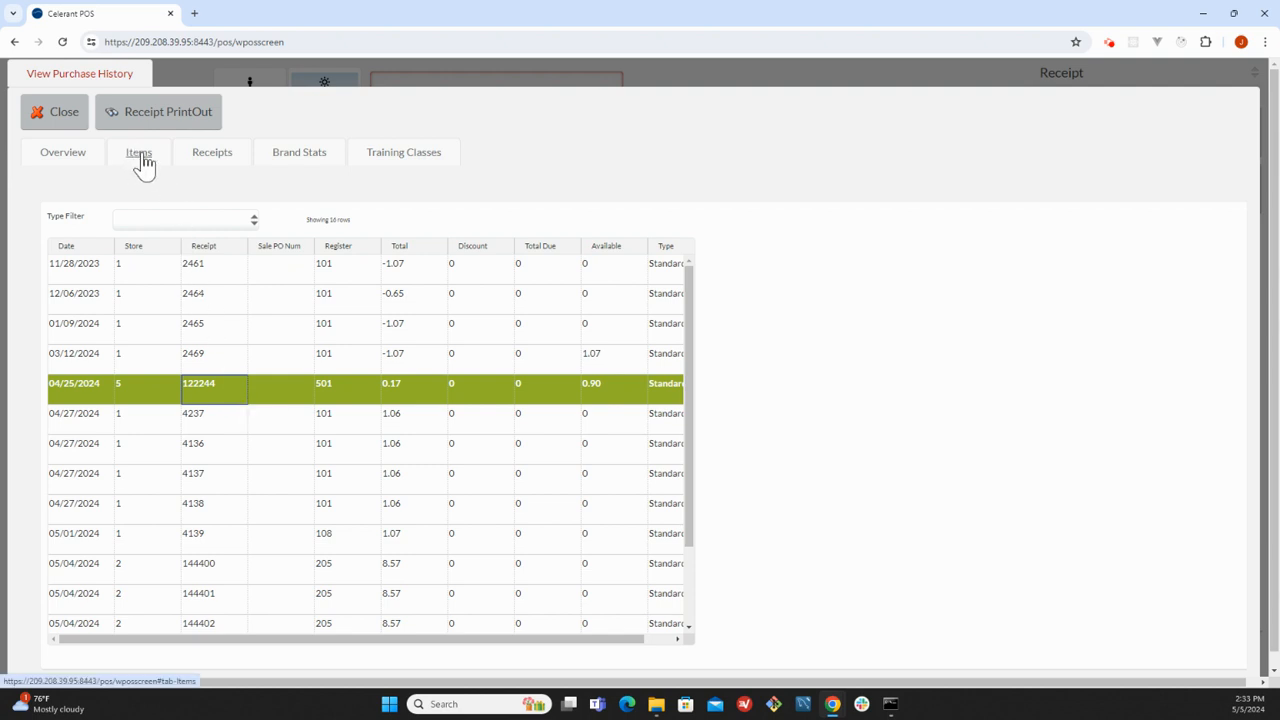
- Check the customer's sales by brand and the sales overview, and leave the purchase history for the receipt's main functions
click(302, 162)
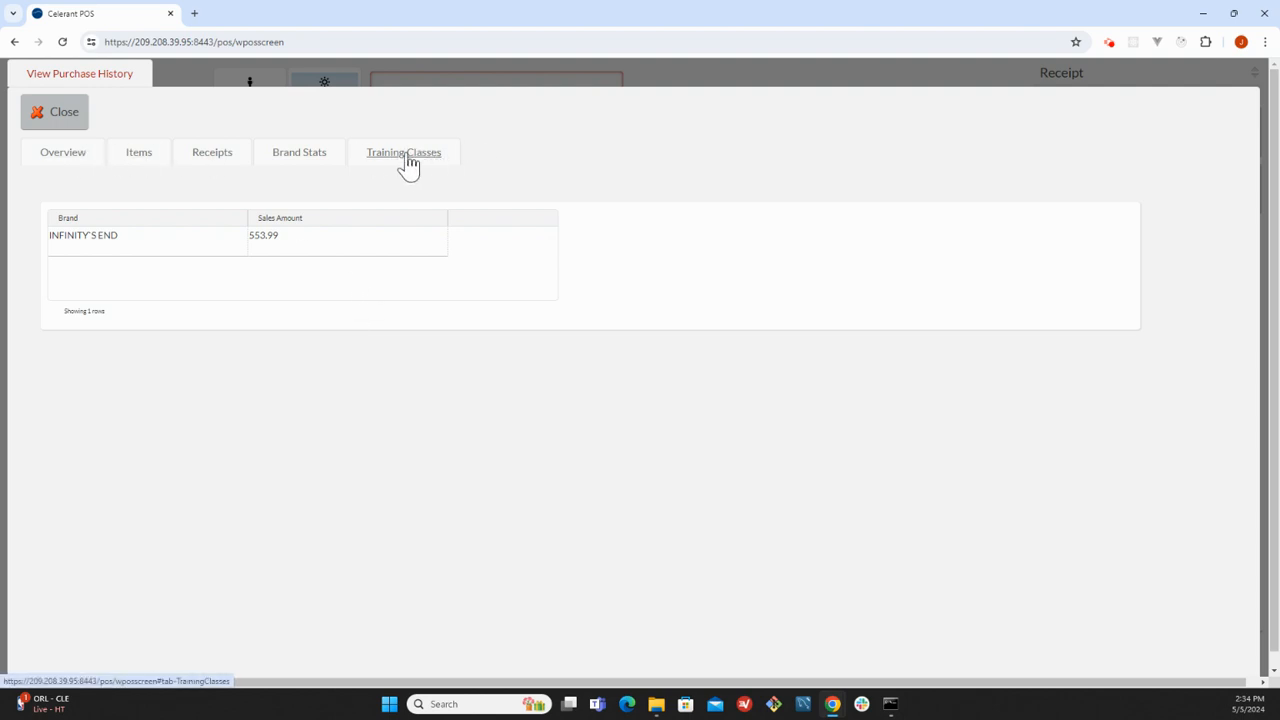
click(62, 163)
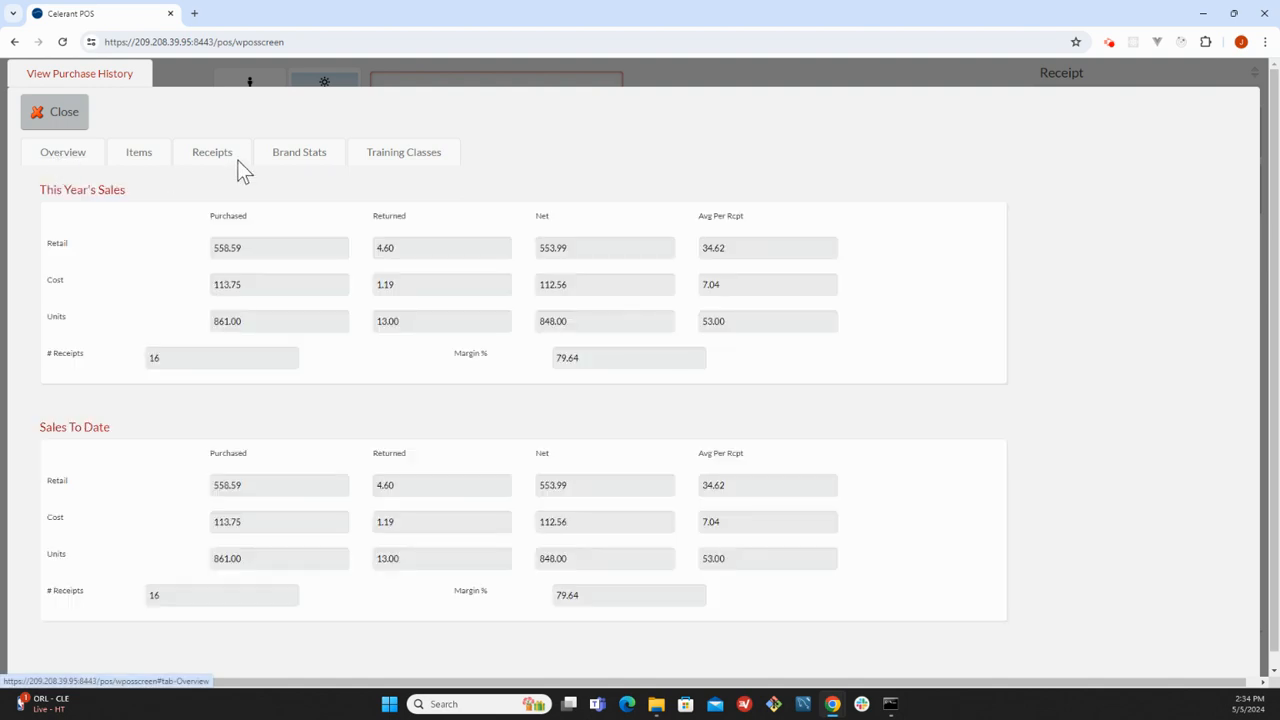
click(64, 118)
click(1096, 312)
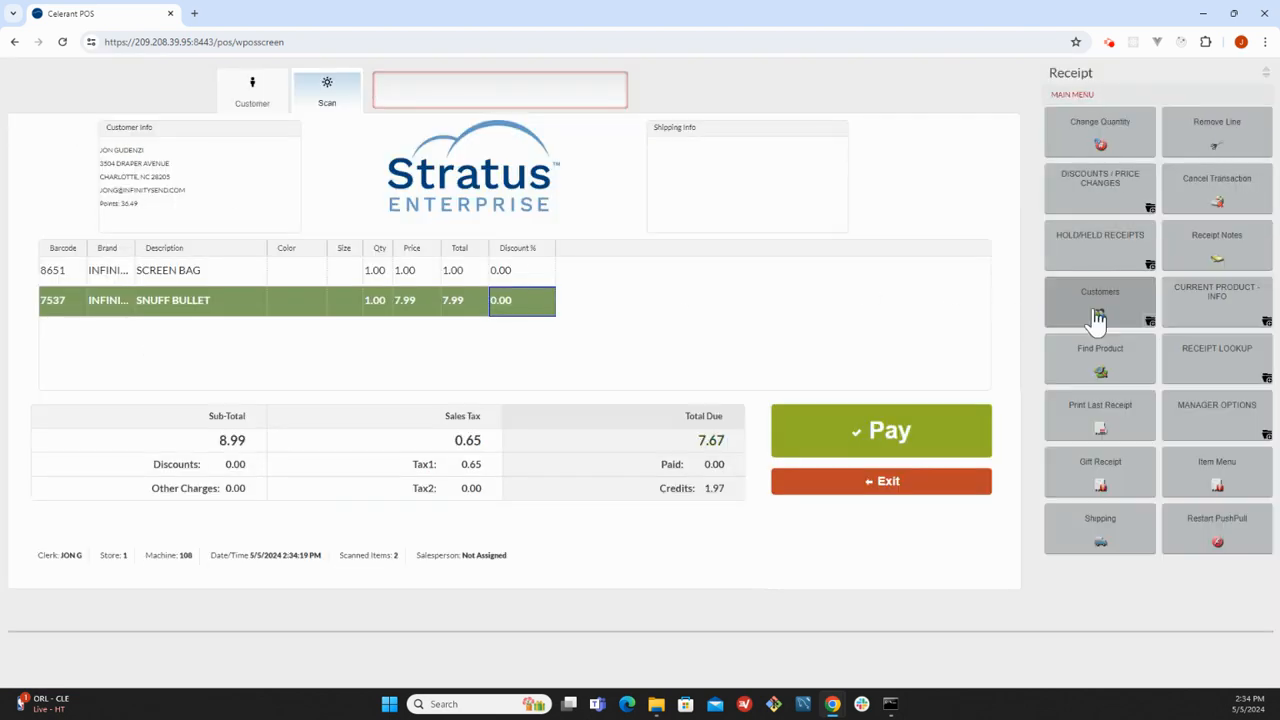